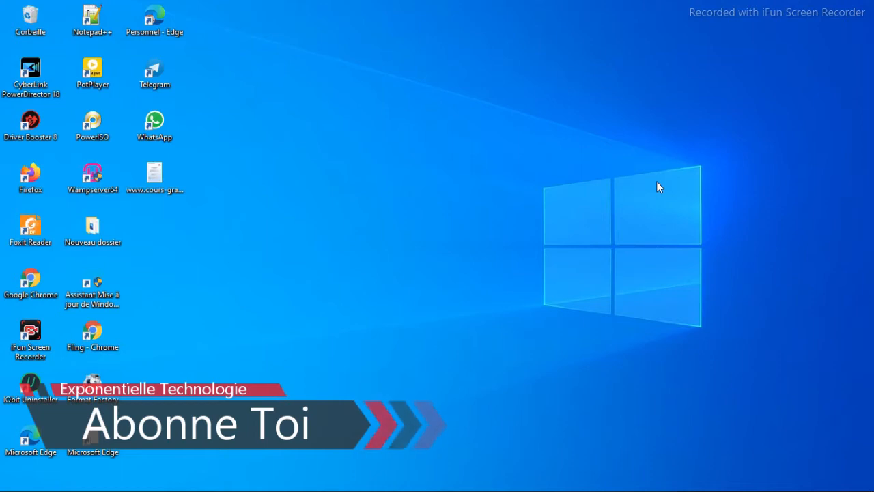
- Look over the finished smartwatch card in tuto montre.docx and return to the blank document
mouse_move(552, 486)
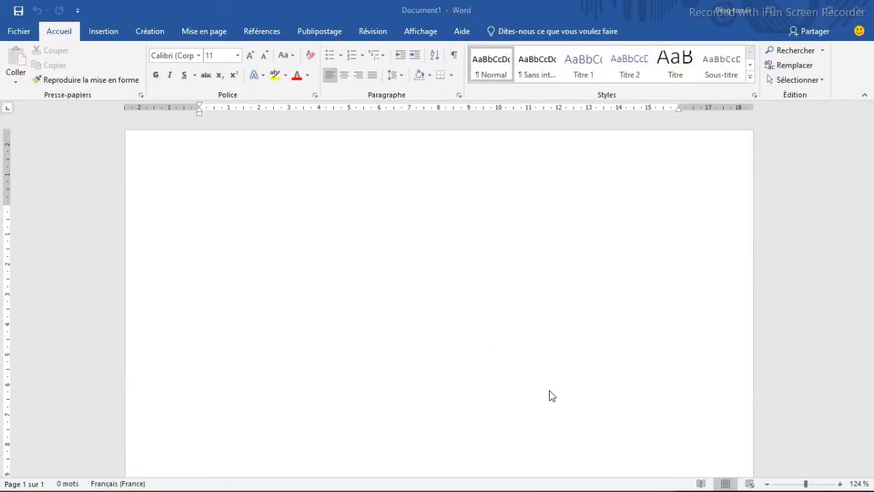
mouse_move(551, 486)
left_click(612, 435)
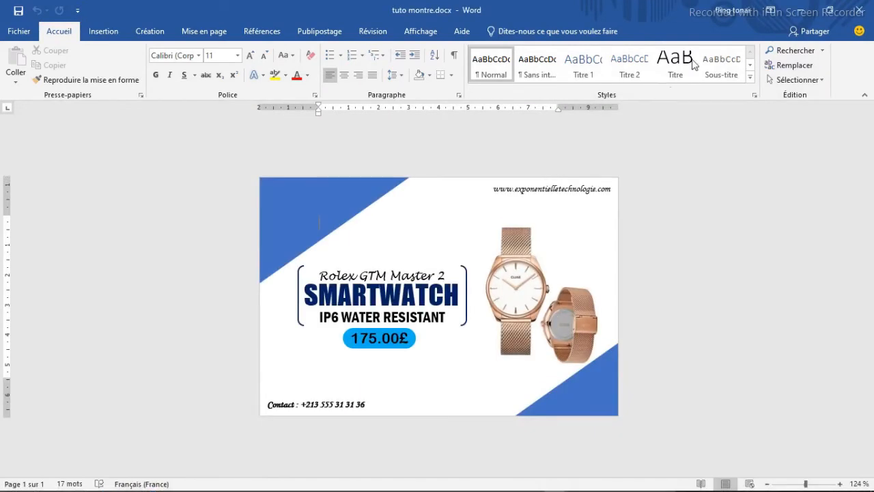
left_click(800, 8)
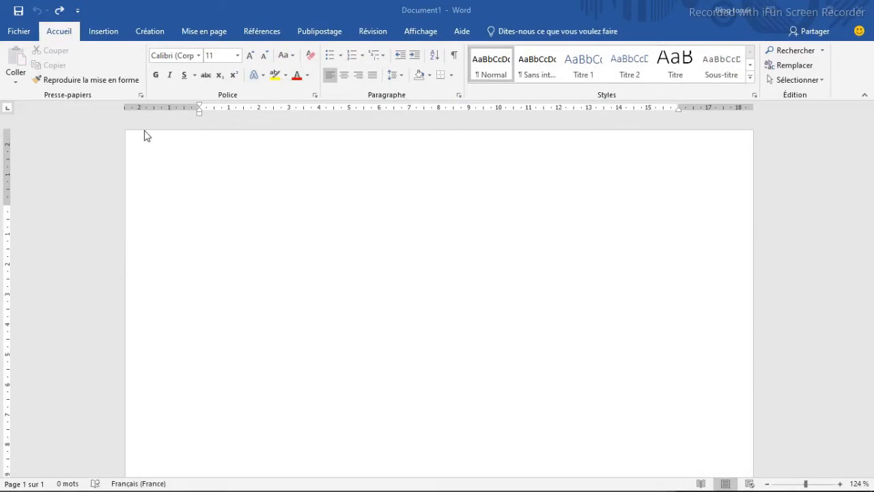
- Set the blank document's margins to the narrow preset (Étroites) of 1,27 cm on all sides
left_click(205, 32)
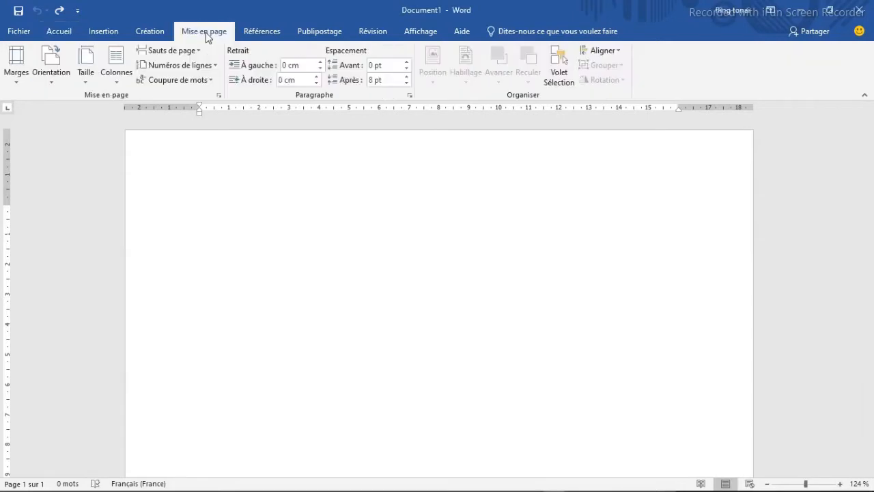
left_click(20, 70)
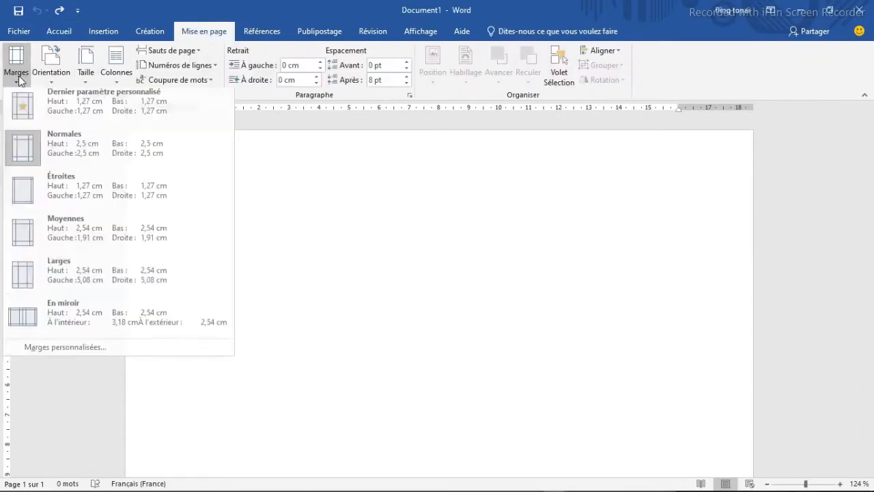
left_click(71, 189)
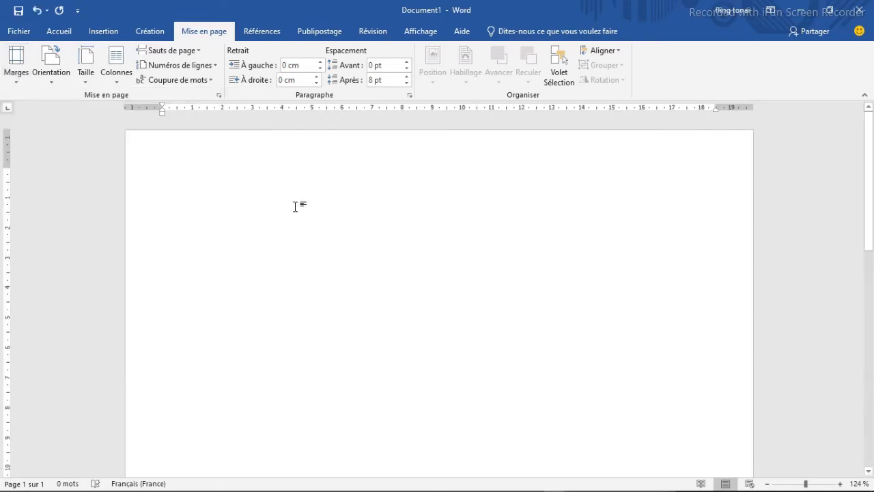
- Set a custom paper size of 12 cm wide by 8 cm high for the whole document, ignoring the margin warning
left_click(86, 73)
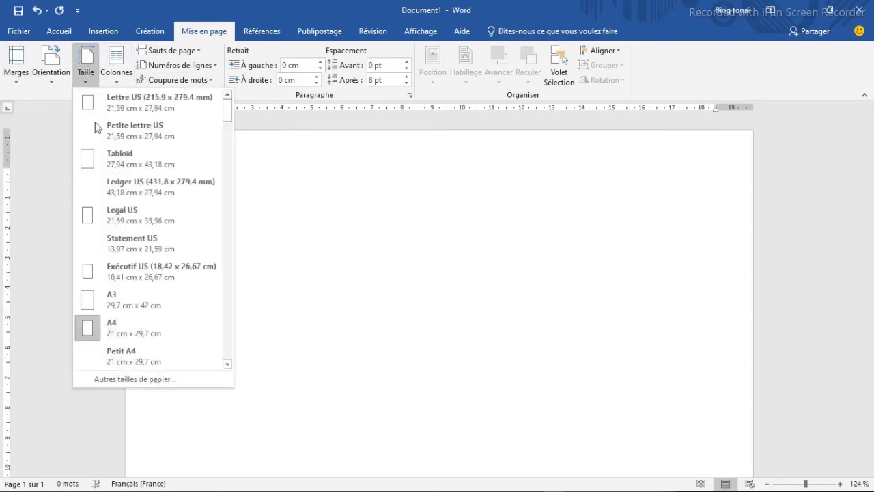
left_click(132, 379)
left_click_drag(332, 141, 323, 146)
type("12")
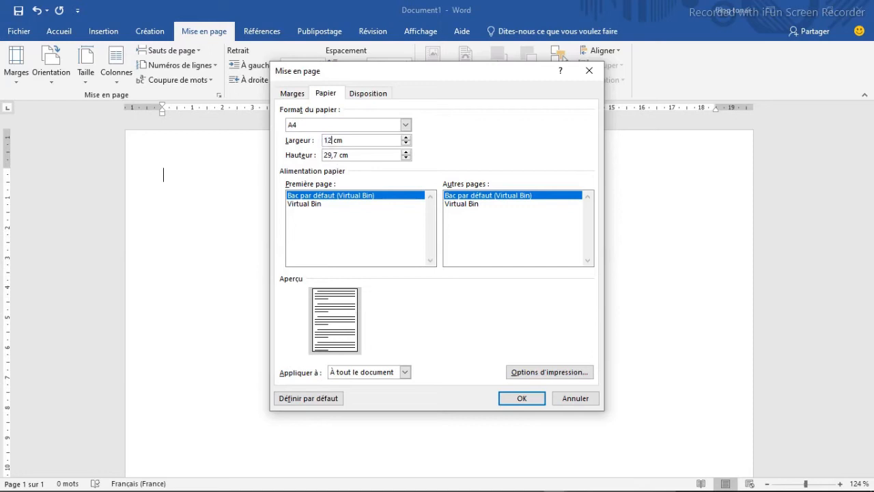
left_click_drag(337, 155, 317, 160)
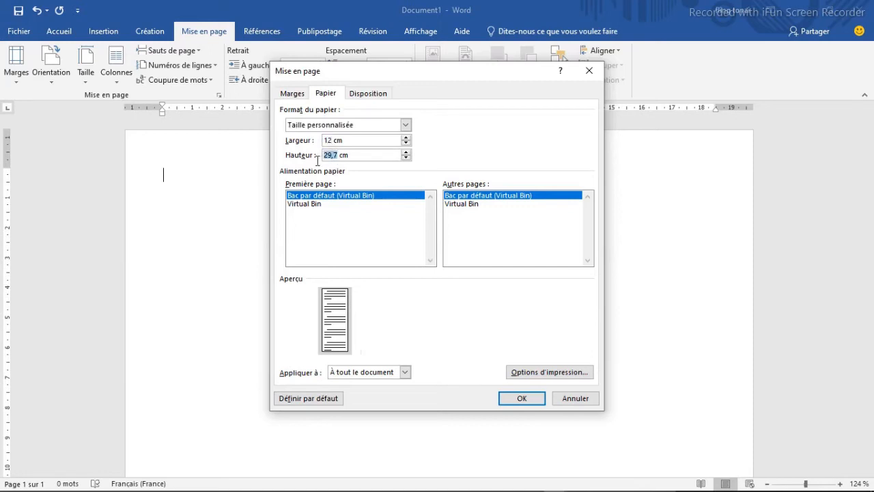
type("8")
left_click(522, 400)
left_click(485, 302)
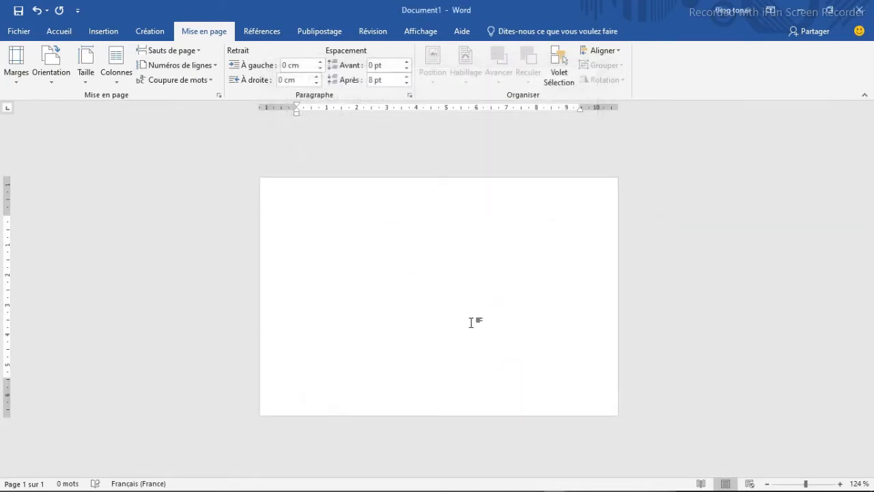
- Draw a rectangle about 11.97 cm wide and 7.92 cm high covering the whole page
left_click(61, 32)
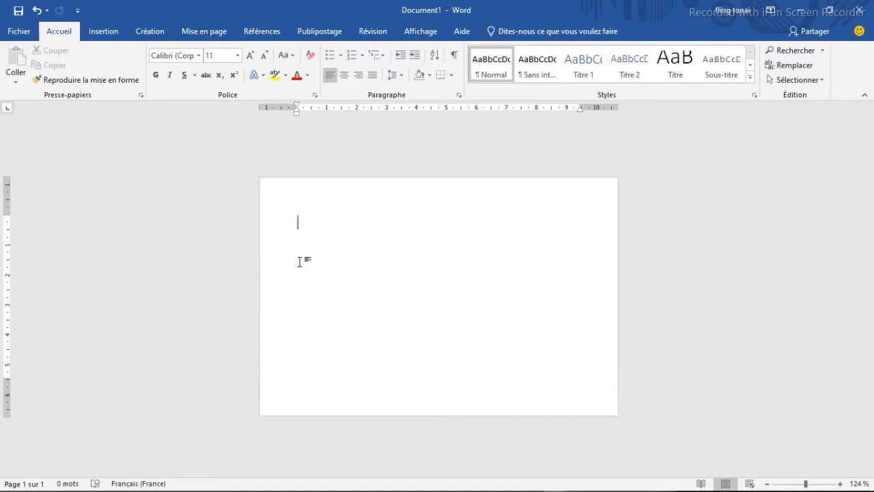
left_click(106, 33)
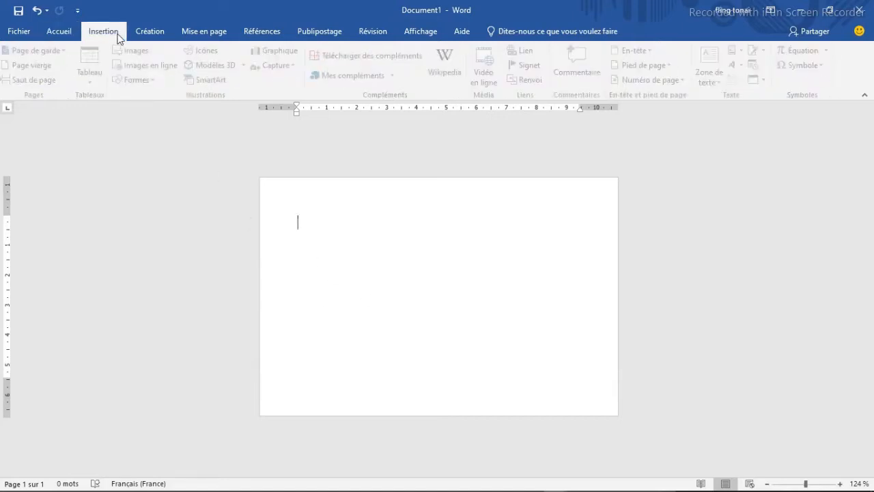
left_click(154, 80)
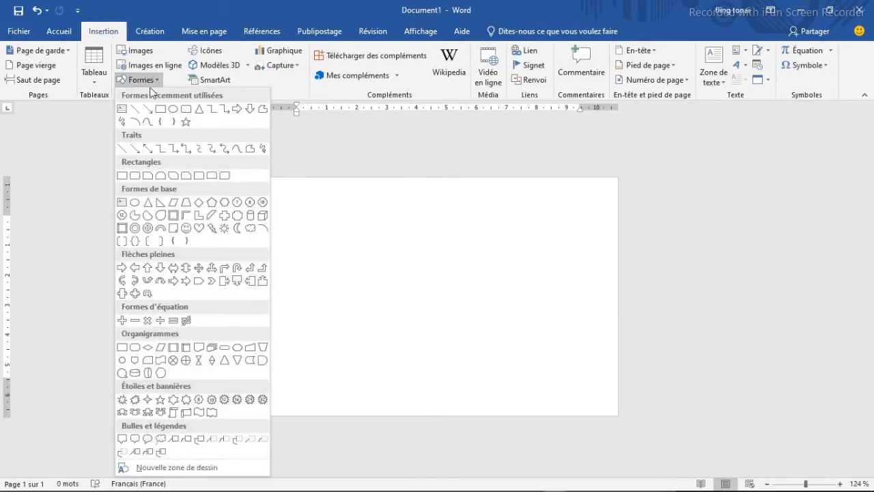
left_click(160, 109)
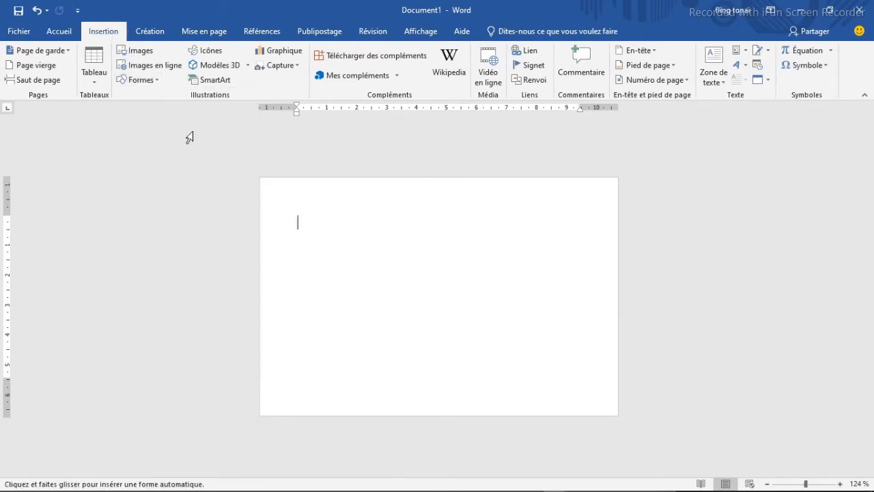
left_click_drag(258, 177, 618, 415)
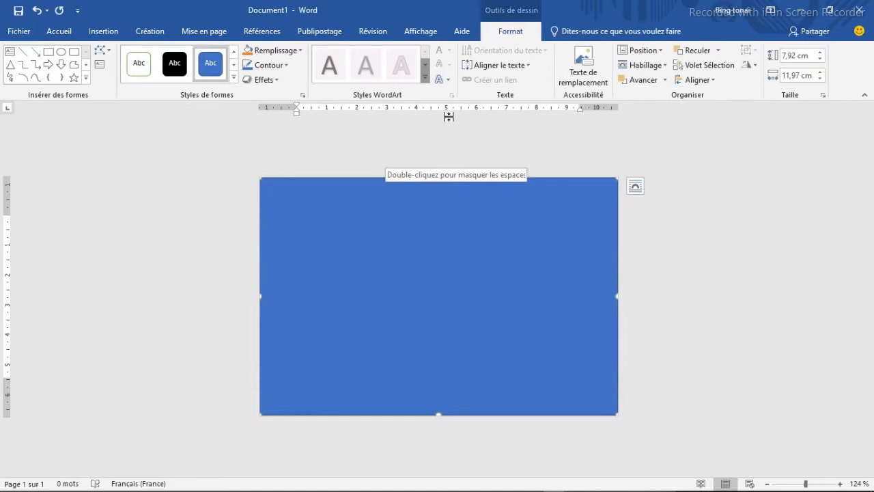
- Remove the fill and the outline of the page-sized rectangle, and deselect it
left_click(301, 51)
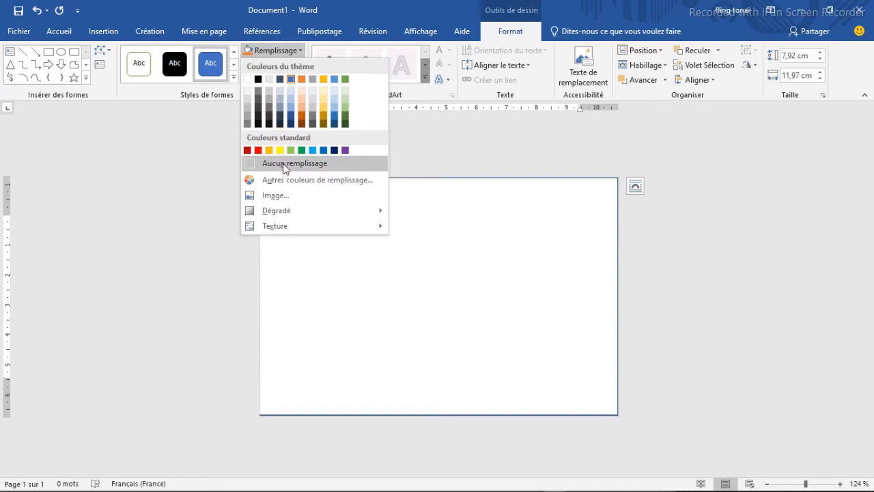
left_click(283, 164)
left_click(285, 63)
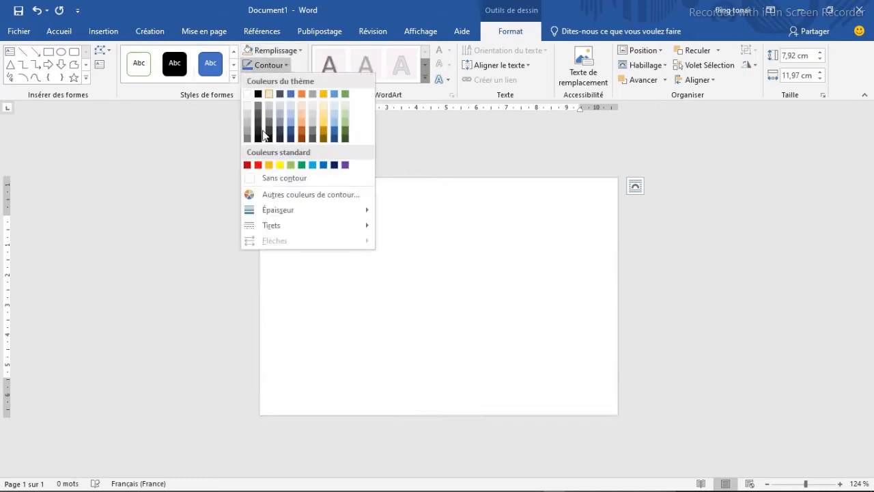
left_click(286, 179)
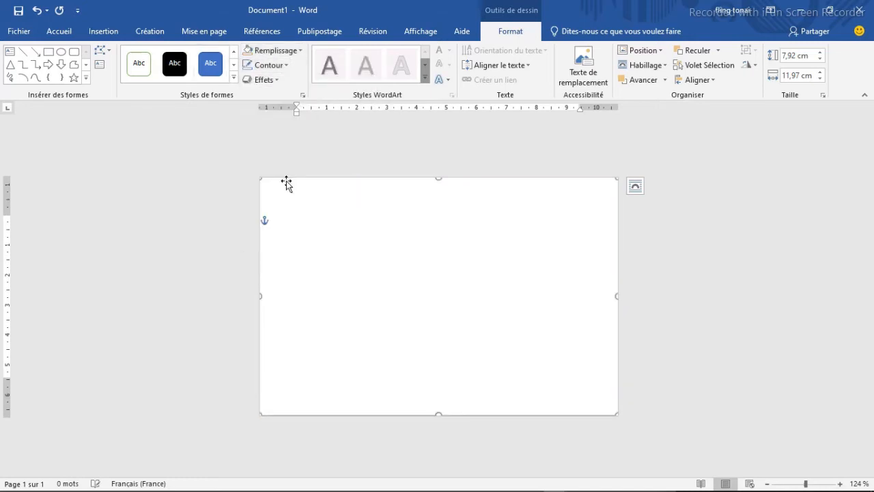
left_click(382, 255)
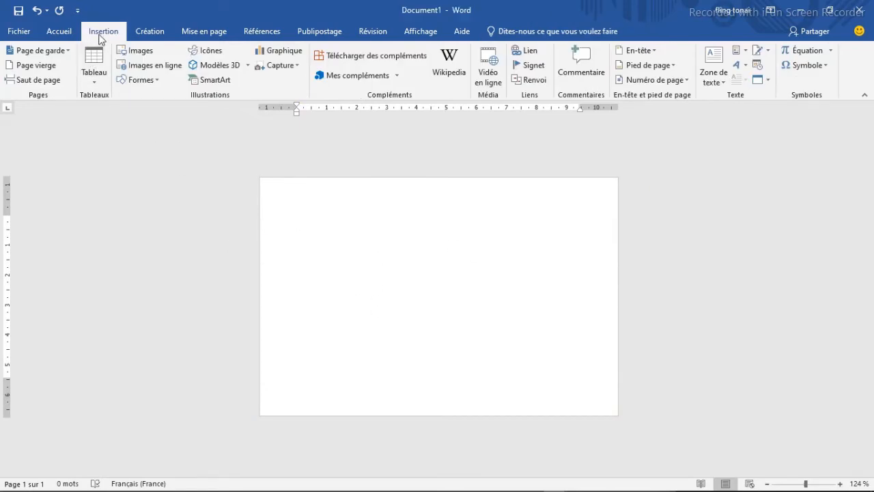
- Insert the watch picture images (2).jpeg from the Téléchargements folder
left_click(140, 52)
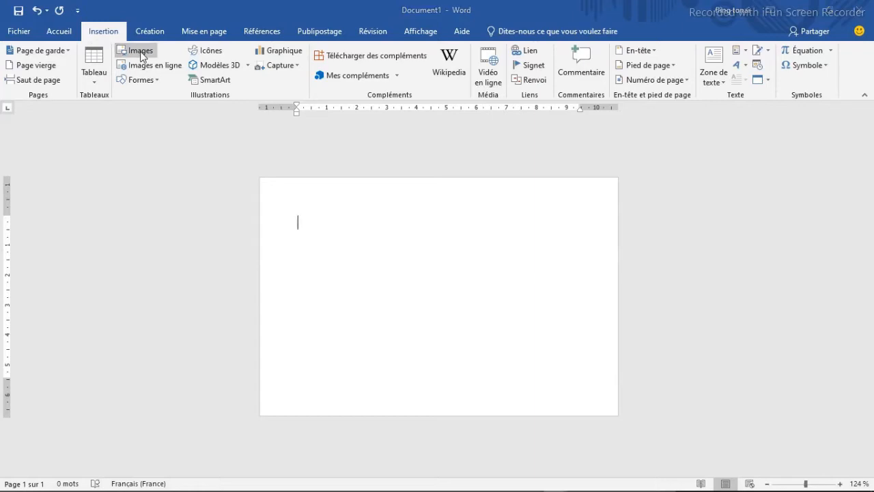
left_click_drag(98, 156, 94, 71)
left_click(67, 118)
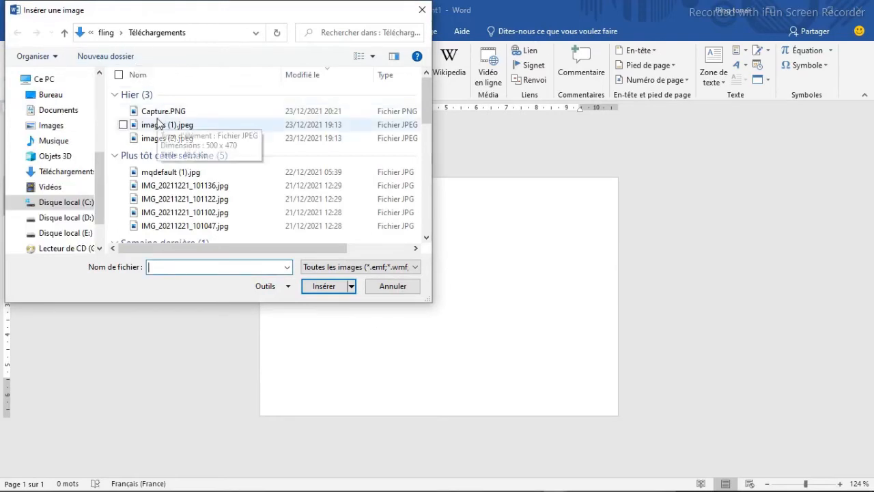
left_click(170, 139)
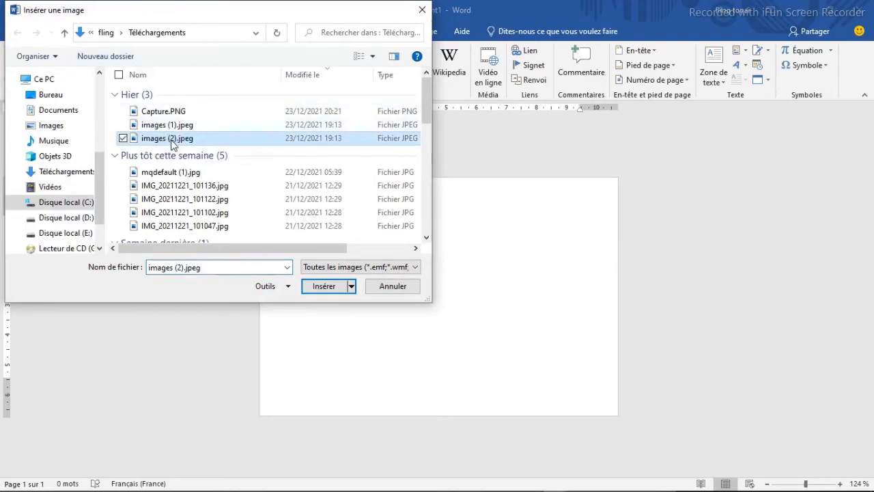
left_click(324, 286)
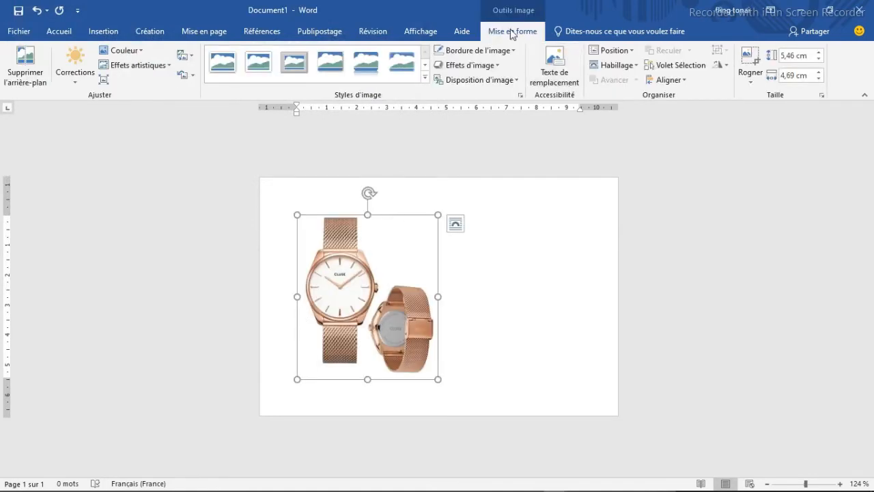
- Position the watch picture at the middle centre with square text wrapping, and move it to the right side of the page
left_click(631, 55)
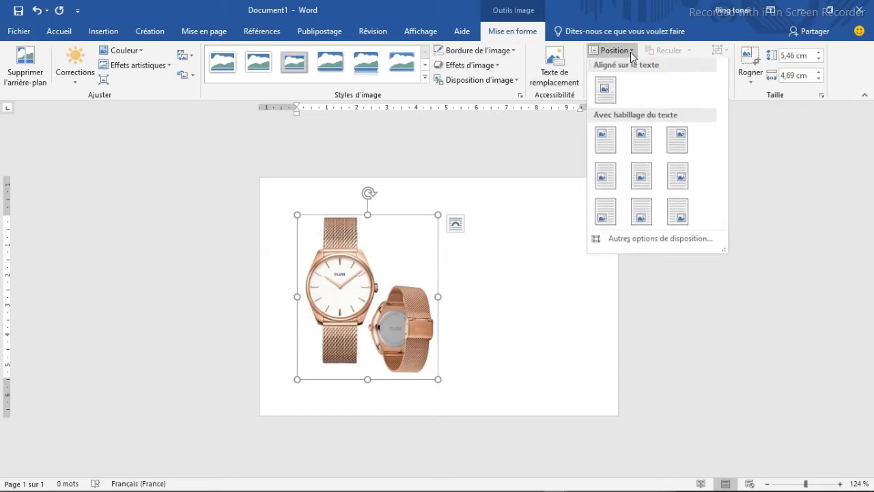
left_click(640, 178)
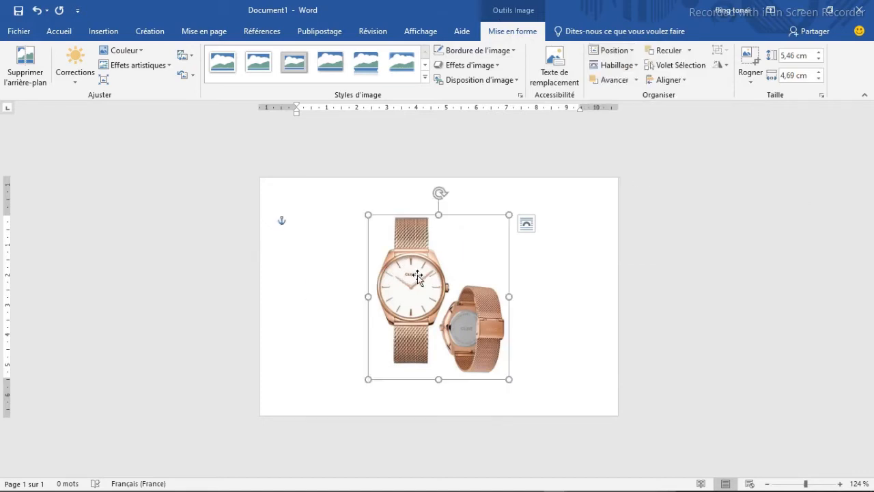
left_click_drag(417, 275, 516, 263)
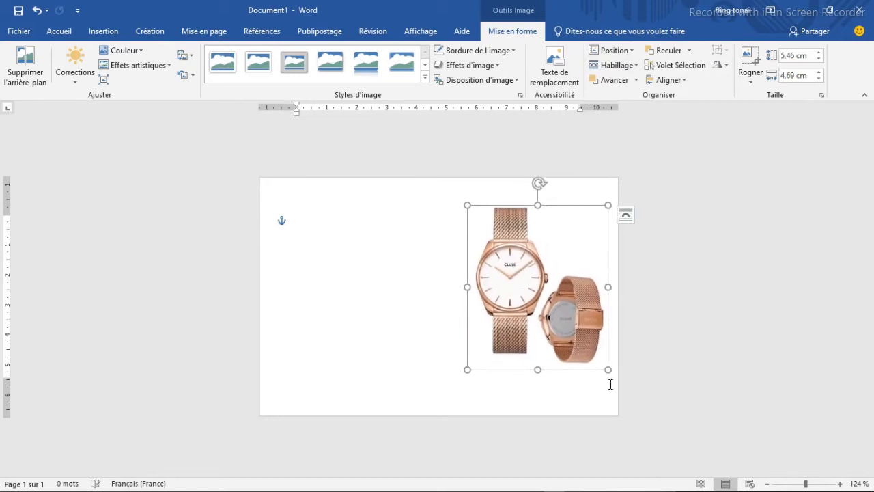
- Shrink the watch picture from its lower-right corner and reposition it midway down the page near the right edge
left_click_drag(608, 370, 588, 343)
left_click_drag(524, 259, 537, 279)
left_click(426, 299)
left_click(483, 295)
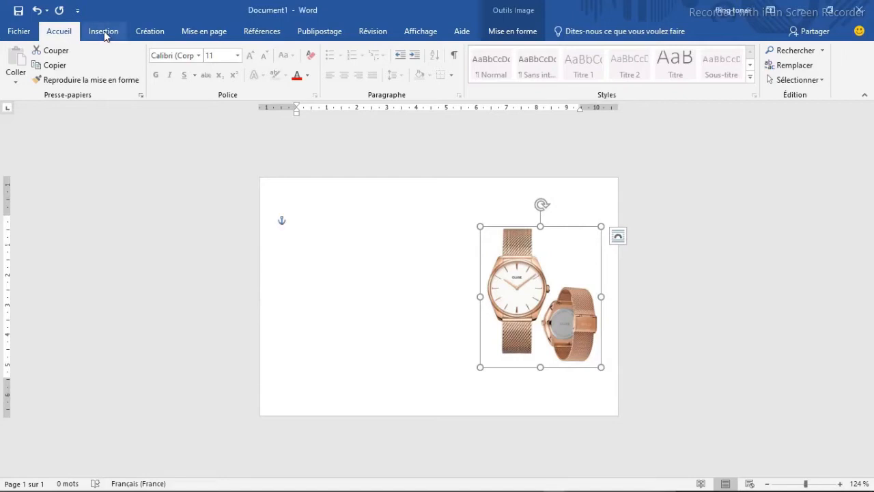
- Draw a rectangle about 3.5 cm wide and 1.6 cm high in the page's upper-left area, and tilt it counterclockwise so it rises to the right
scroll(184, 71, "down", 1)
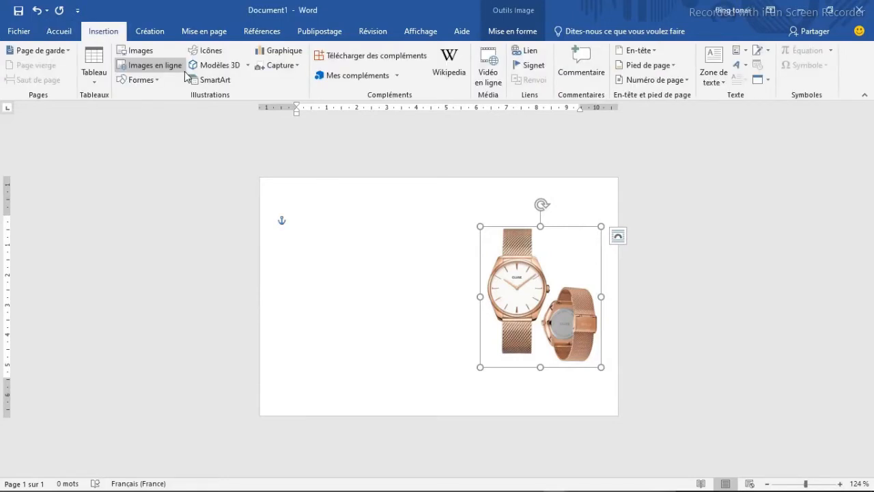
left_click(158, 80)
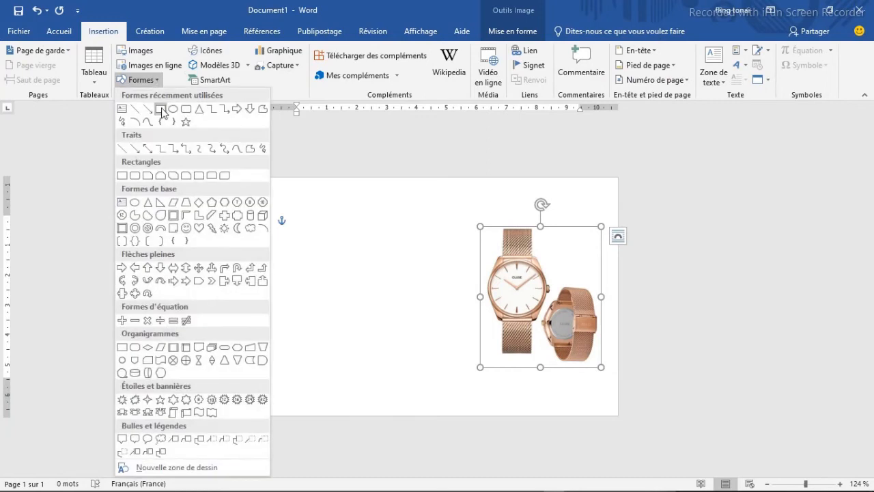
left_click(161, 110)
left_click_drag(311, 230, 417, 277)
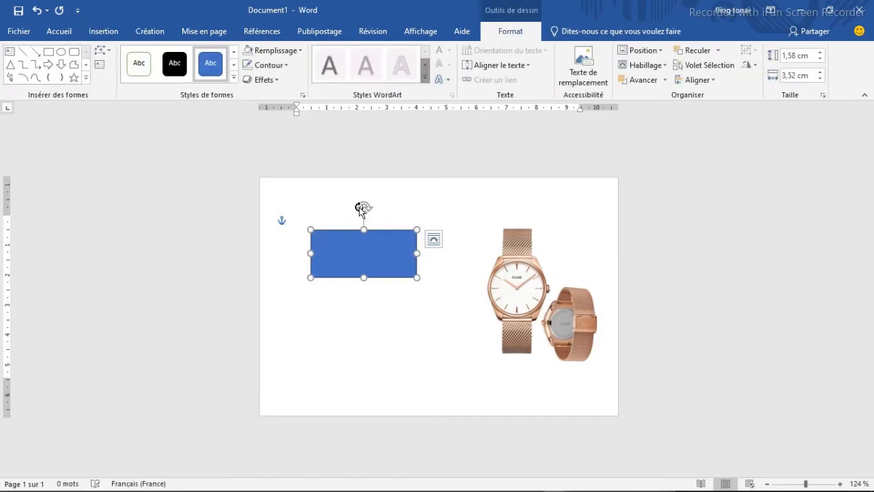
left_click_drag(365, 208, 341, 220)
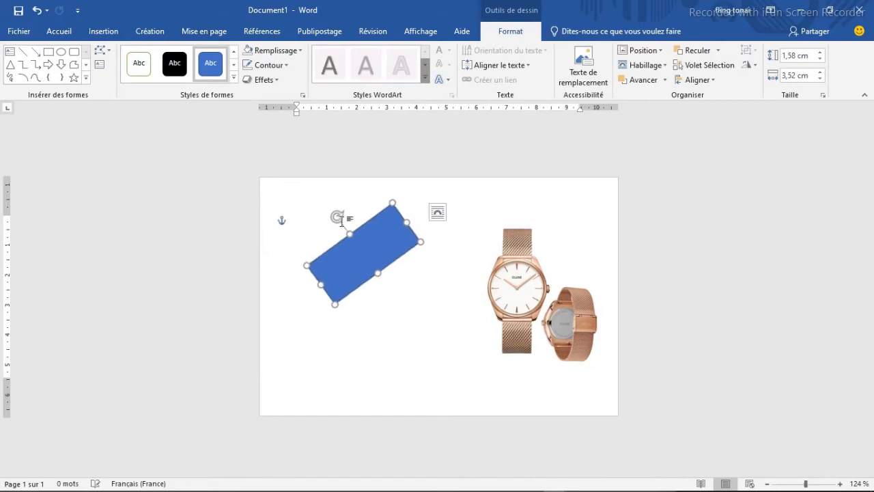
- Move the tilted rectangle into the page's bottom-right corner and enlarge it to about 4.1 by 1.9 cm so it cuts the corner diagonally
left_click_drag(386, 251, 610, 402)
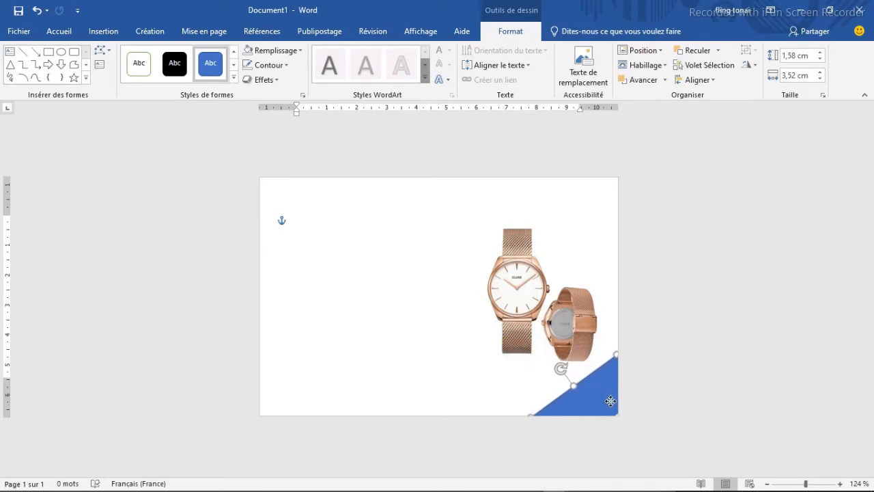
left_click_drag(571, 383, 566, 379)
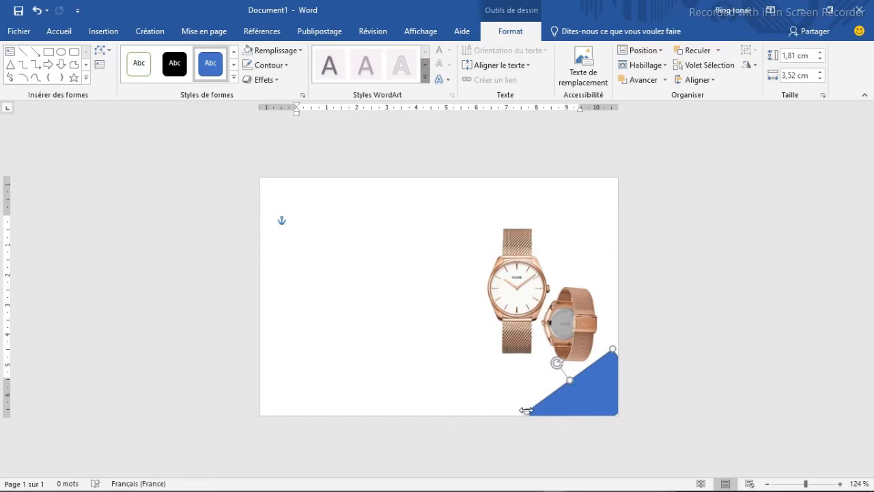
left_click_drag(525, 410, 518, 413)
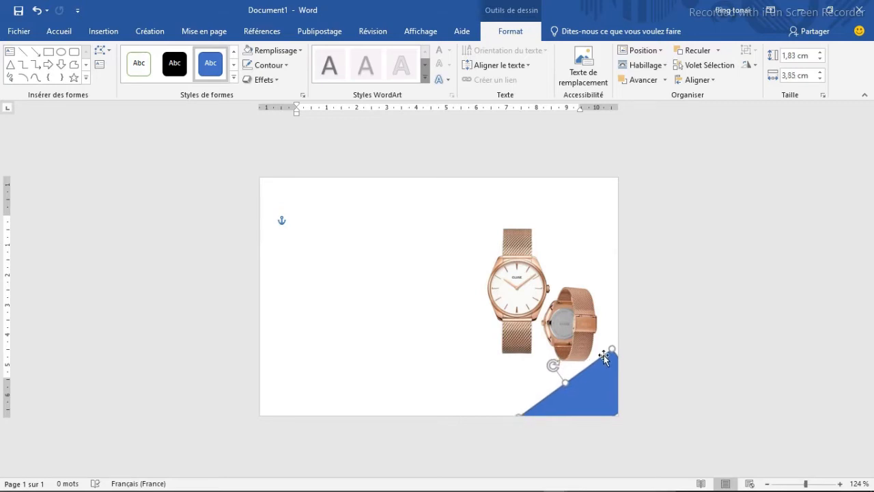
left_click_drag(612, 349, 620, 344)
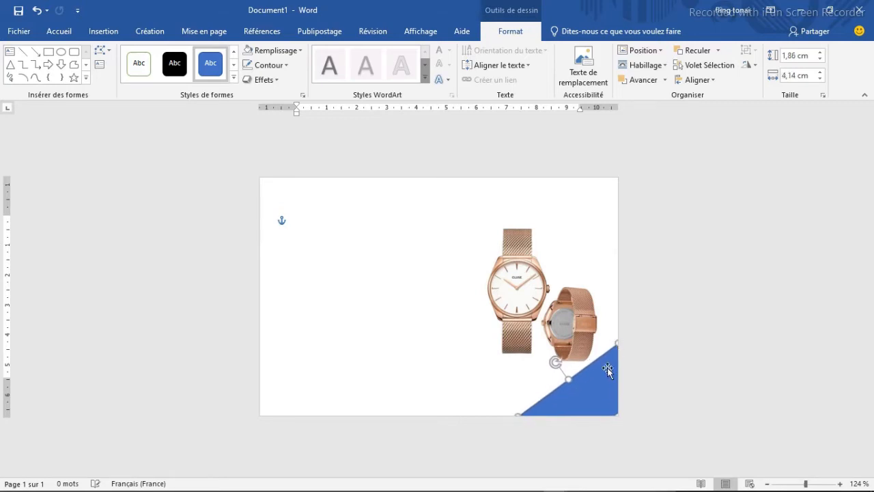
- Enlarge the tilted rectangle in the page's bottom-right corner to about 4.5 by 2.2 cm and adjust its position over the corner
left_click_drag(604, 383, 562, 370)
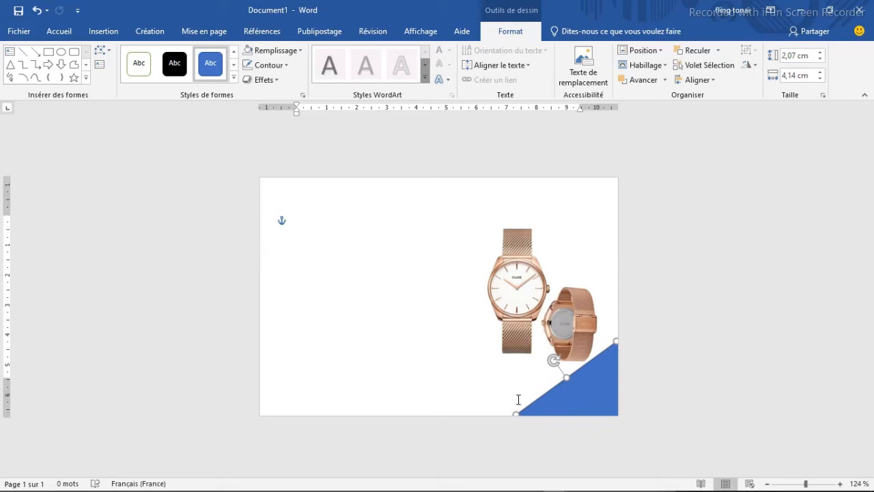
left_click_drag(514, 413, 510, 414)
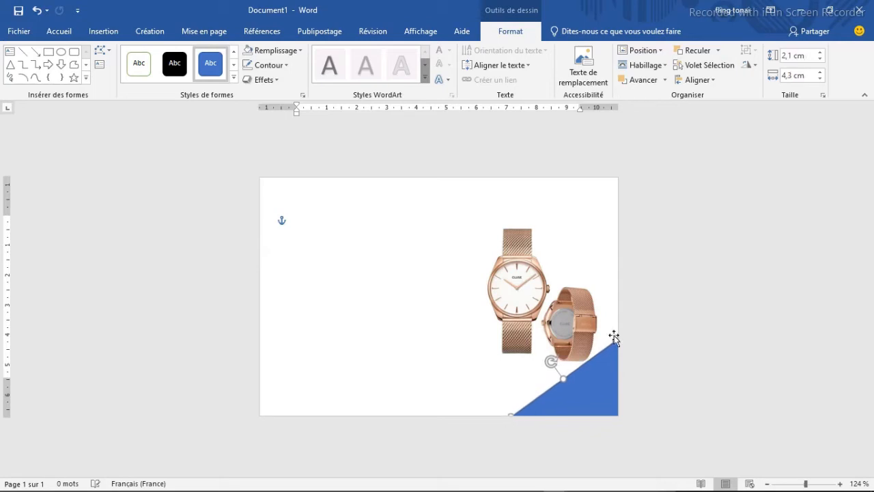
left_click_drag(616, 337, 618, 335)
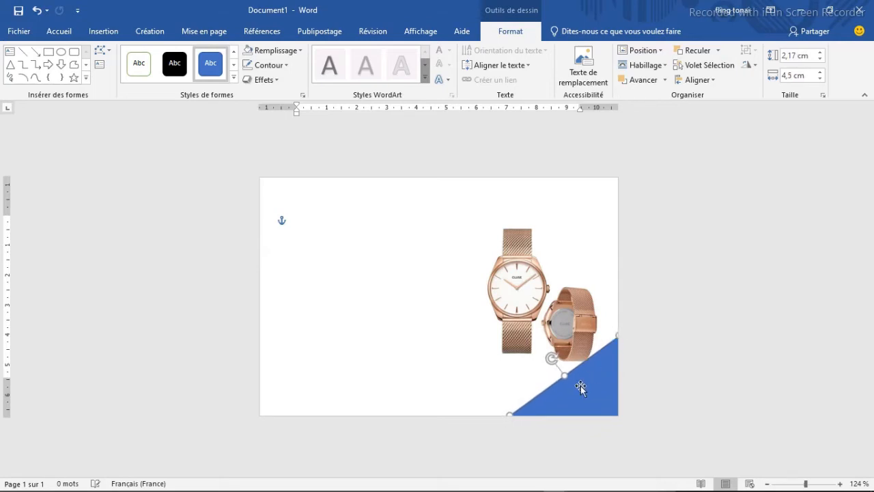
left_click_drag(572, 393, 574, 394)
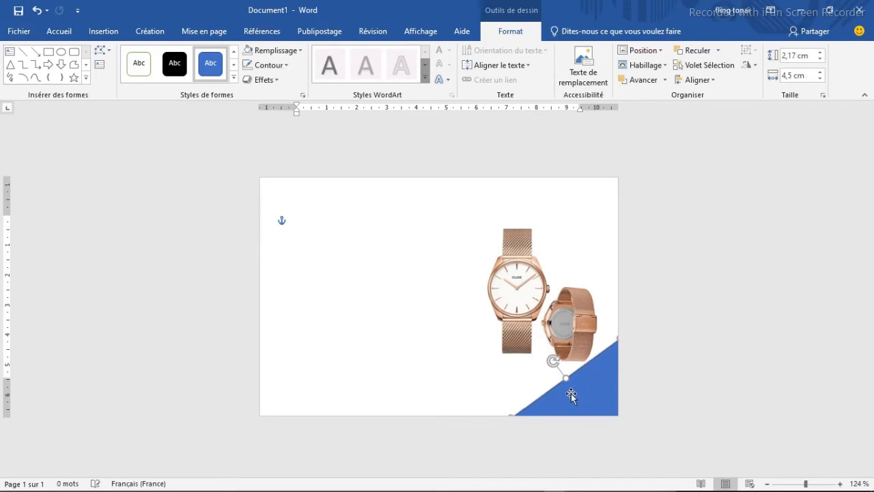
left_click(491, 385)
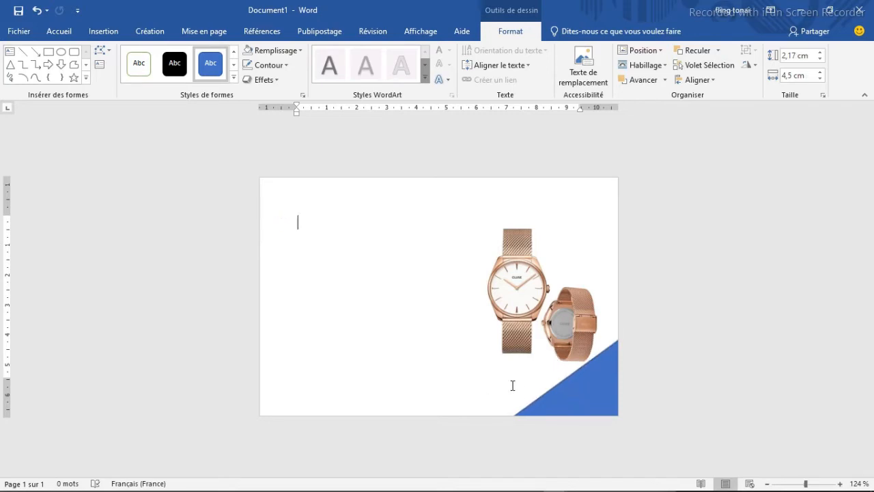
- Duplicate the corner rectangle into the page's top-left corner and resize the copy to about 6 by 2.8 cm so it cuts the corner diagonally
left_click(583, 391)
key("ctrl+v")
left_click_drag(597, 397, 278, 180)
left_click_drag(299, 229, 334, 240)
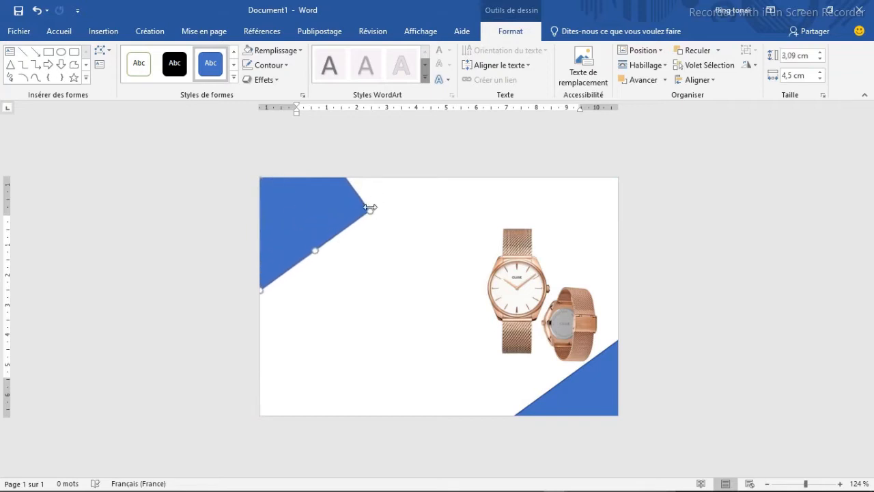
left_click_drag(370, 207, 403, 177)
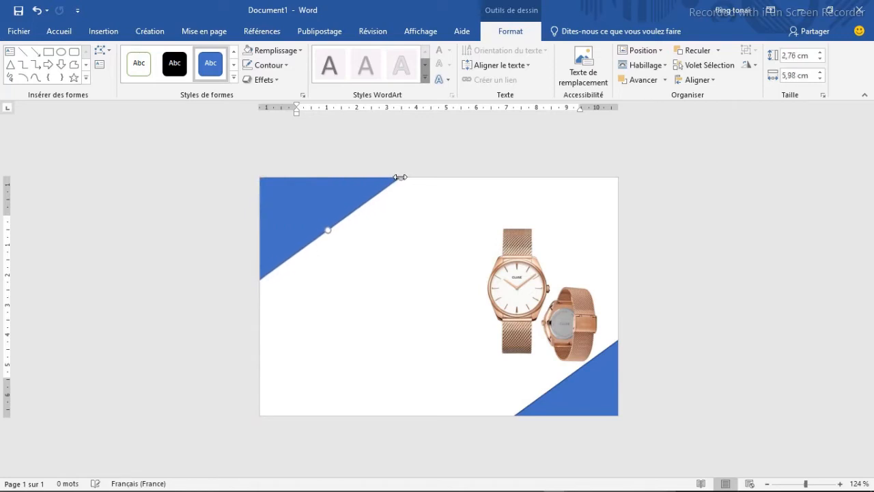
left_click(325, 201)
left_click(320, 221)
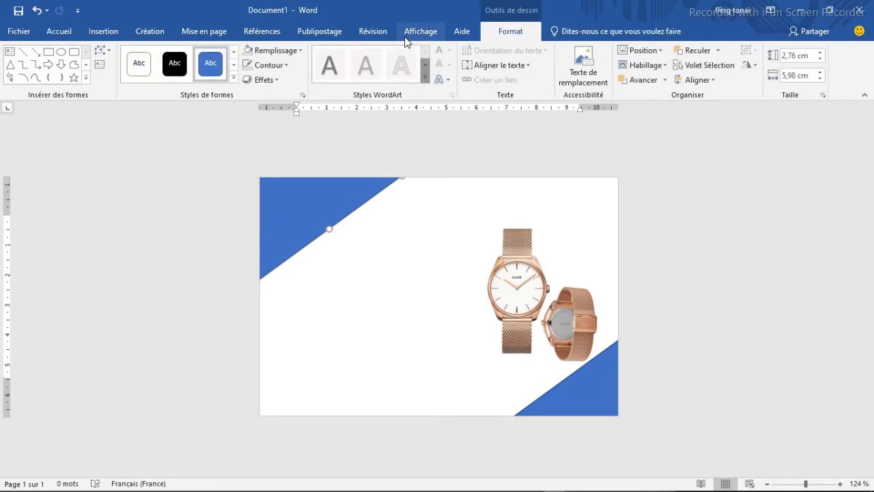
- Remove the outline from both blue corner rectangles
left_click(285, 64)
left_click(259, 179)
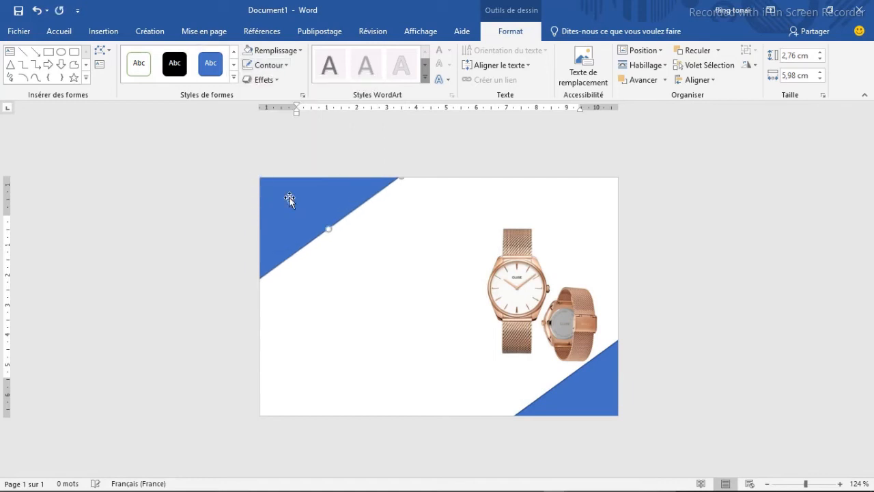
left_click(598, 391)
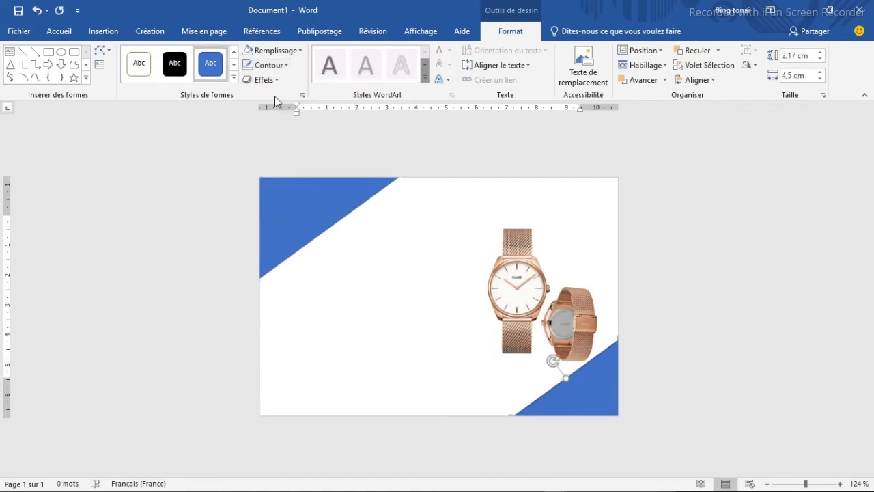
left_click(285, 65)
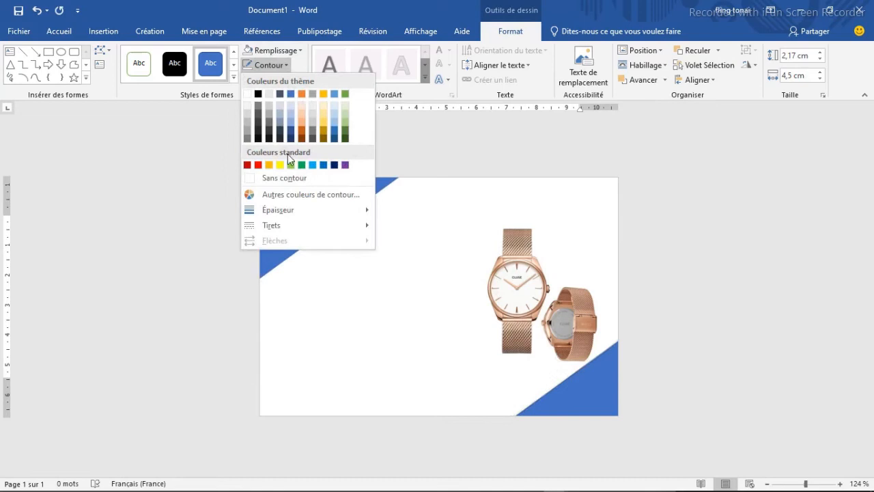
left_click(252, 179)
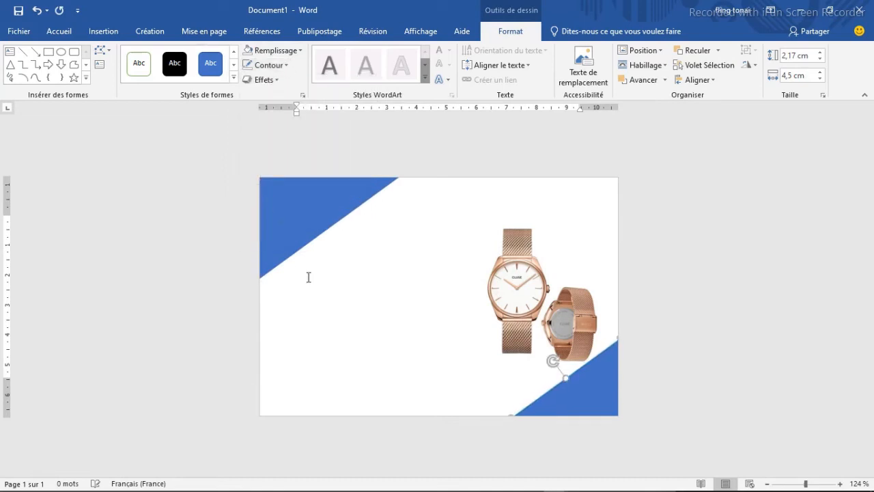
left_click(352, 310)
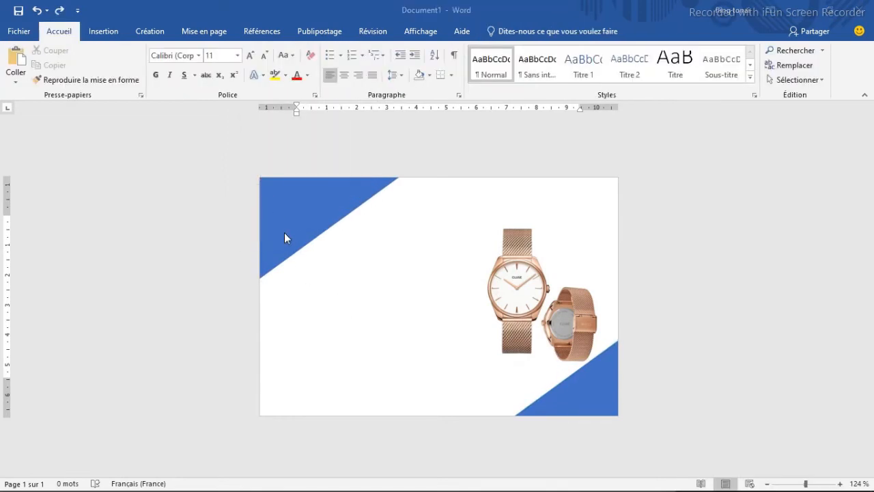
- Draw a double bracket shape about 4.9 by 2.2 cm beside the watch picture and reduce the rounding of its corners
left_click(104, 33)
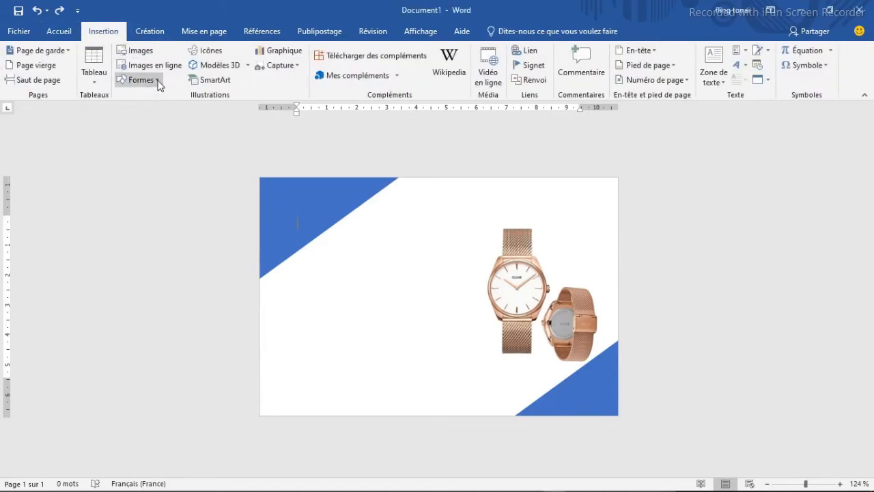
left_click(157, 81)
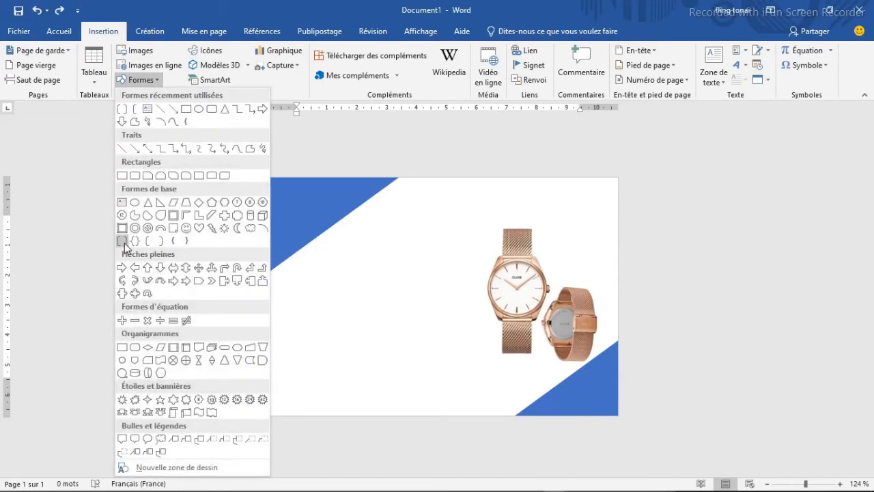
left_click(122, 241)
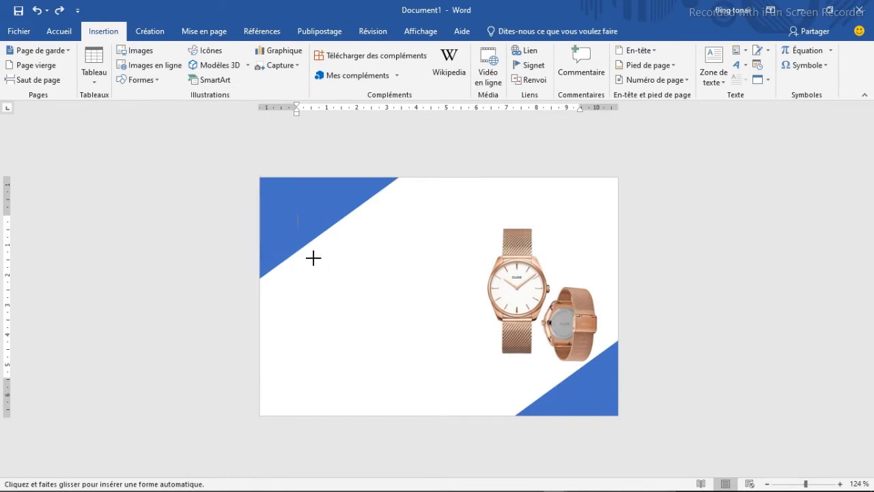
left_click_drag(314, 258, 461, 324)
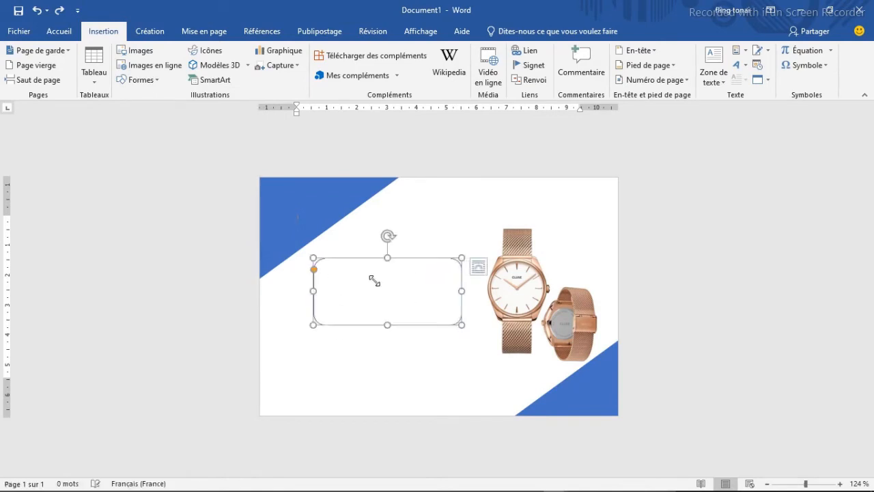
left_click(314, 270)
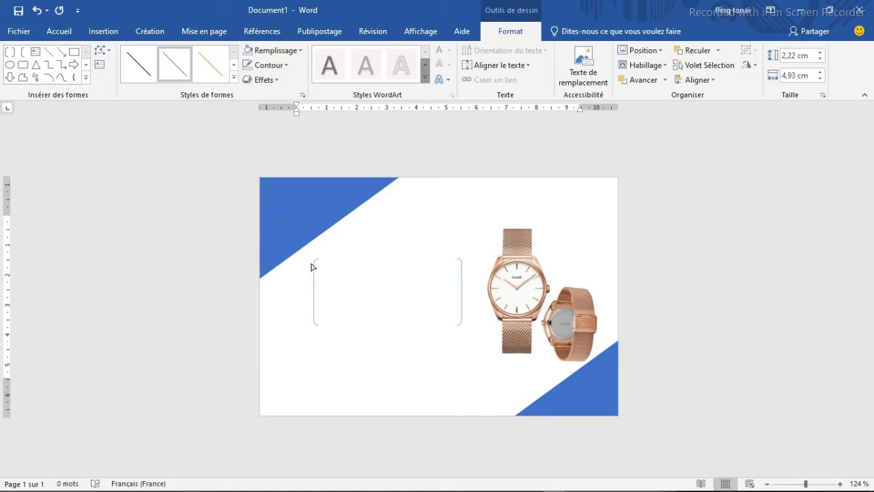
left_click(311, 266)
left_click(406, 353)
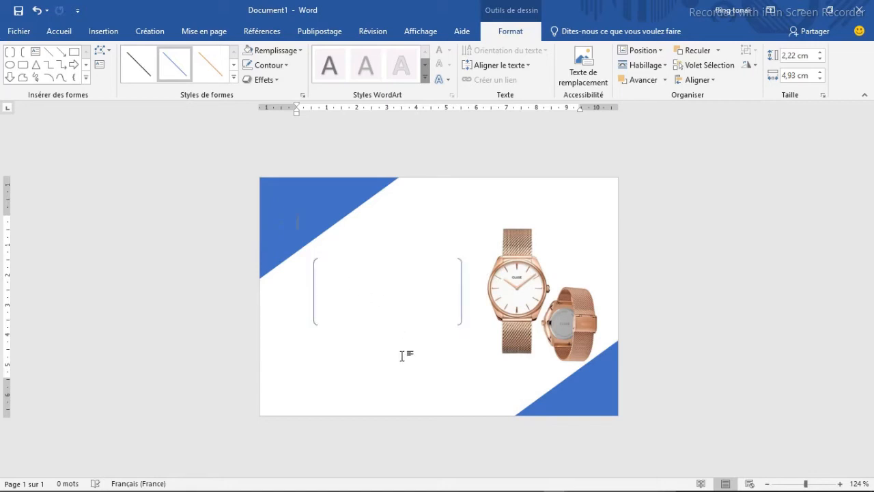
- Set the double bracket's outline weight to 1½ pt
left_click(314, 293)
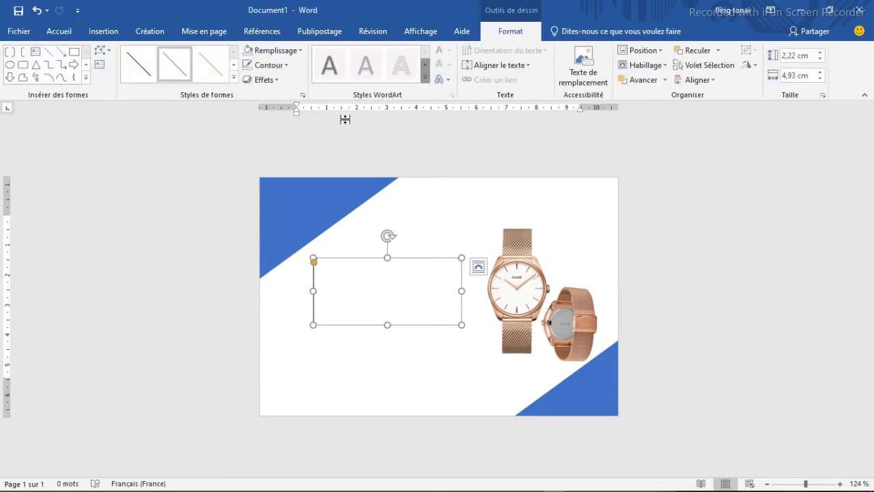
left_click(284, 64)
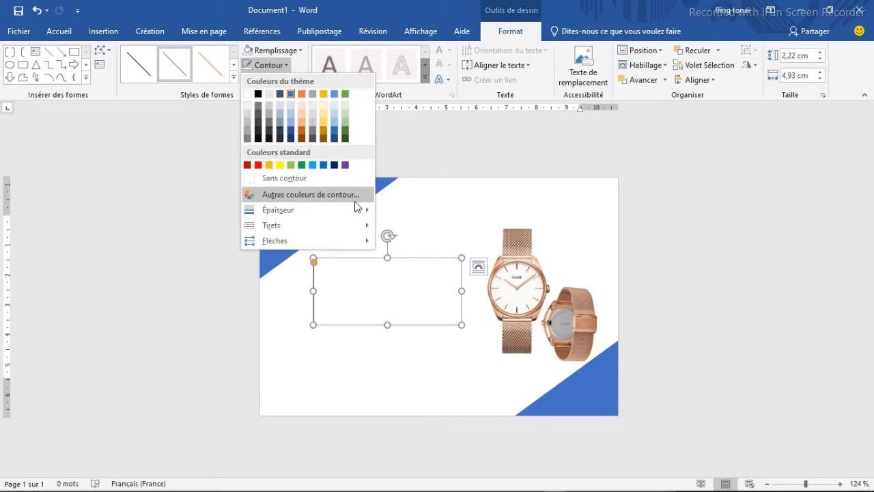
mouse_move(367, 209)
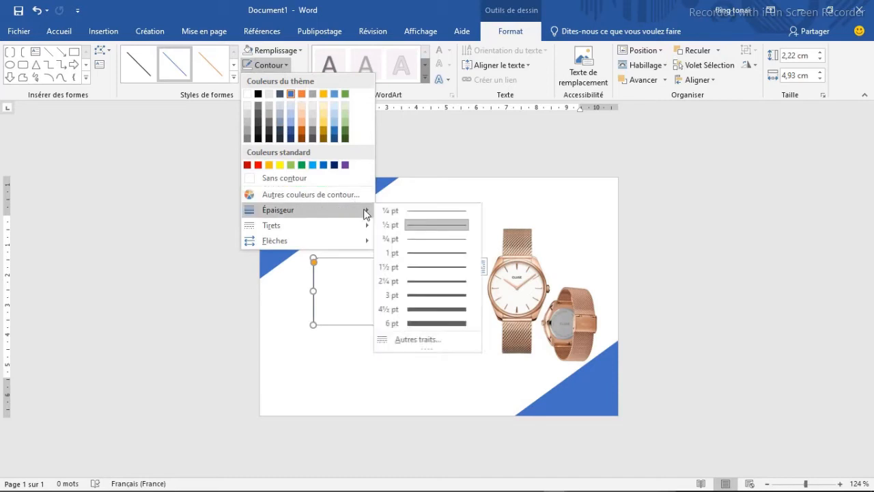
left_click(437, 273)
left_click(390, 365)
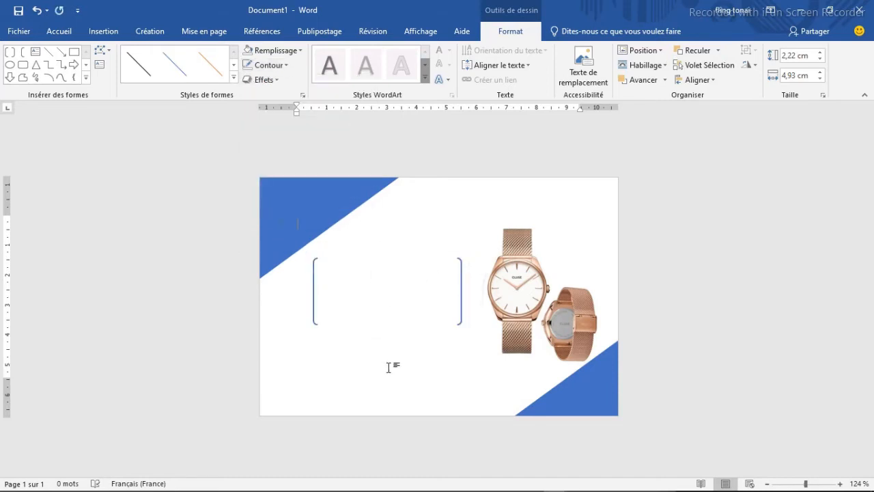
- Draw a text box about 3.9 by 0.65 cm in the upper part of the double bracket
left_click(68, 31)
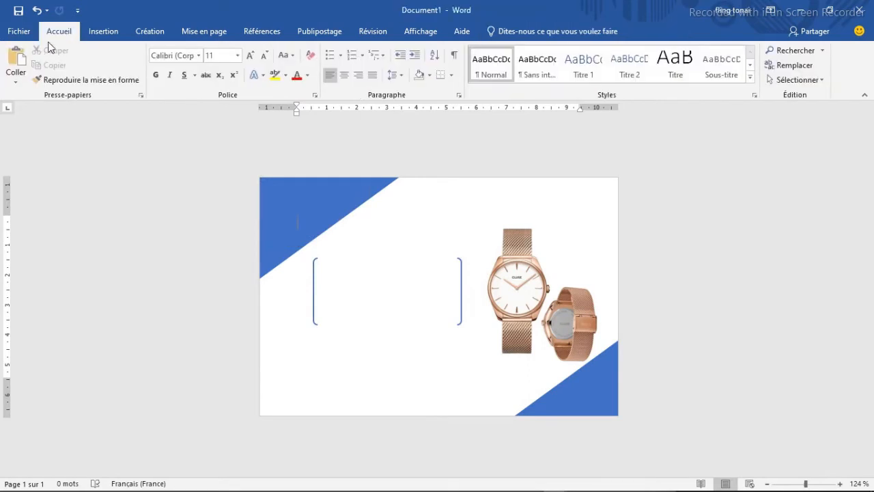
left_click(100, 31)
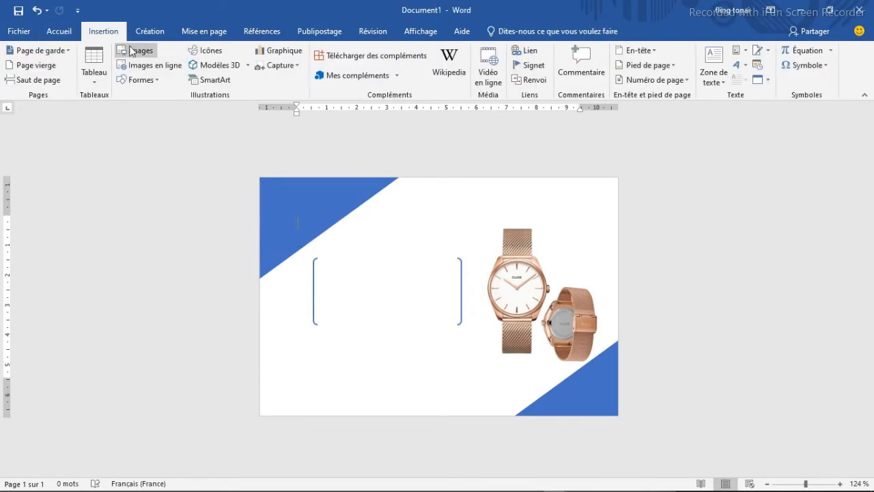
left_click(153, 80)
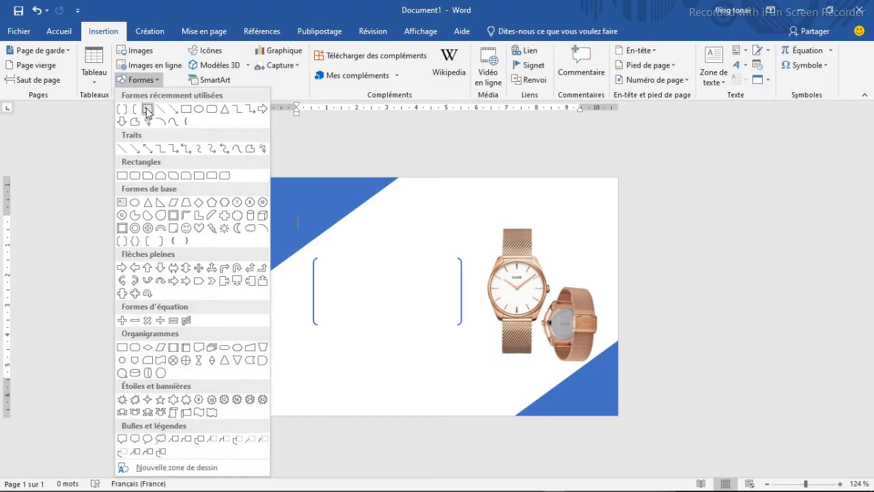
left_click(144, 112)
left_click_drag(331, 262, 449, 281)
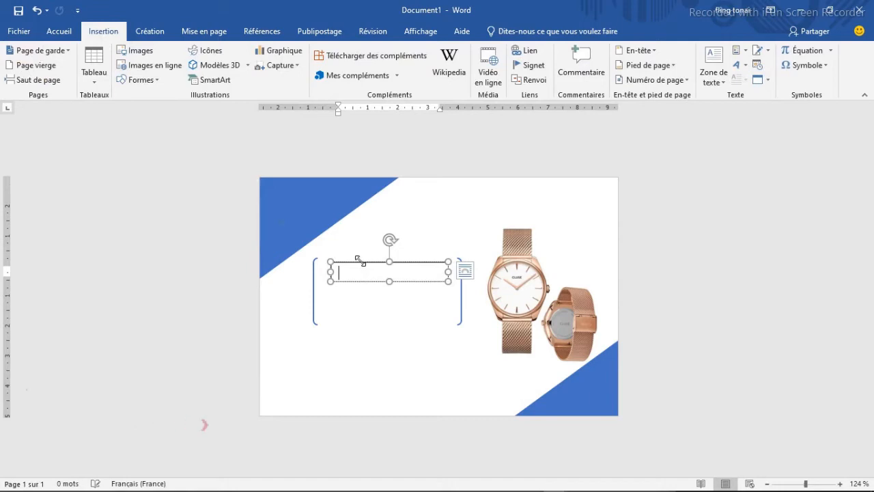
- Remove the outline and the fill of the text box inside the bracket
left_click(361, 261)
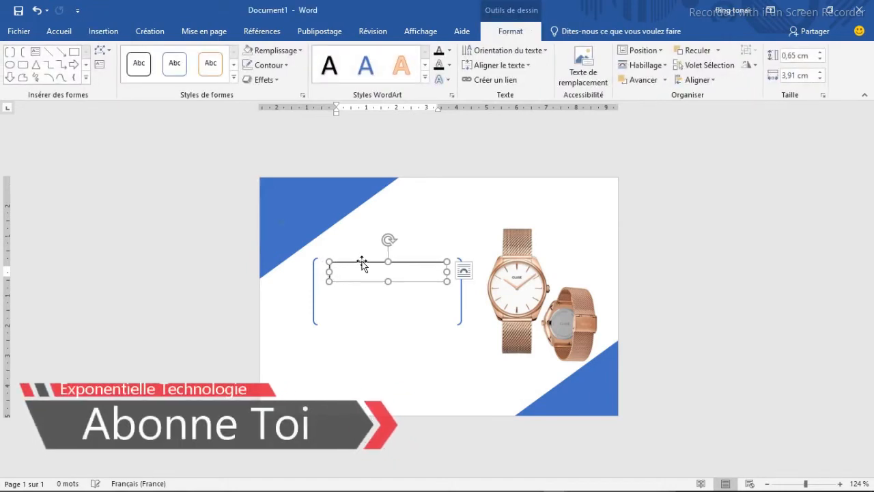
left_click(288, 66)
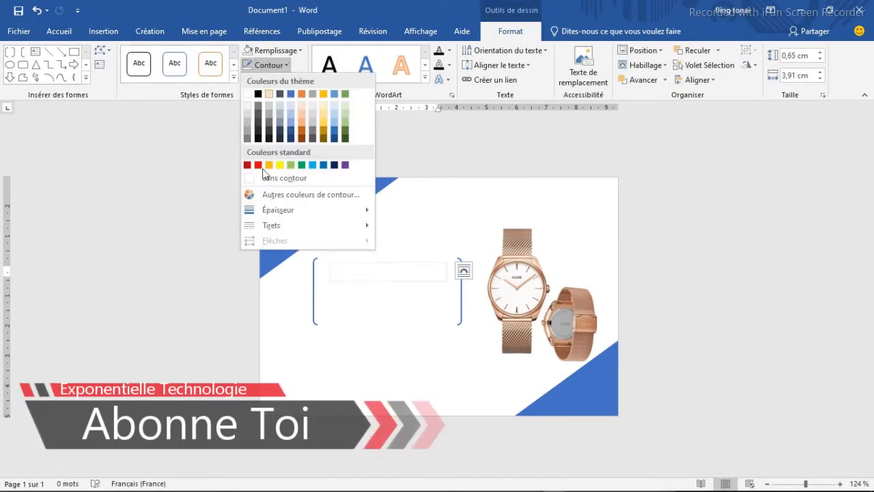
left_click(253, 179)
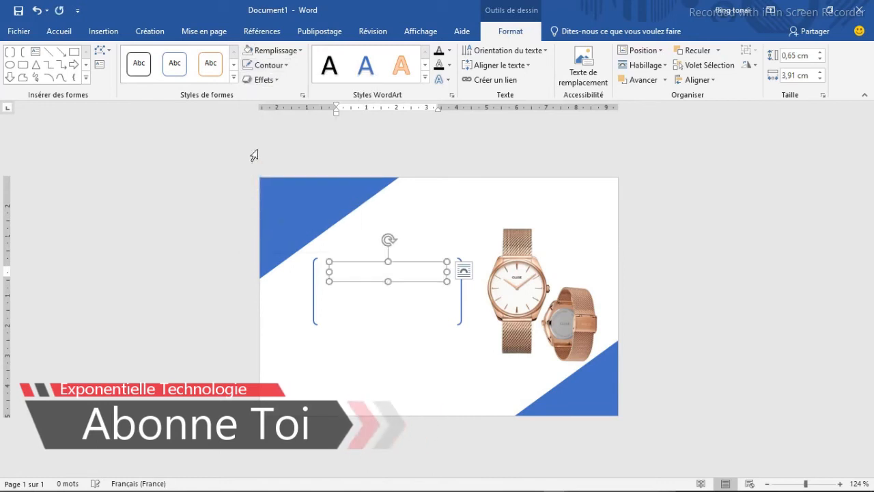
left_click(299, 50)
left_click(265, 164)
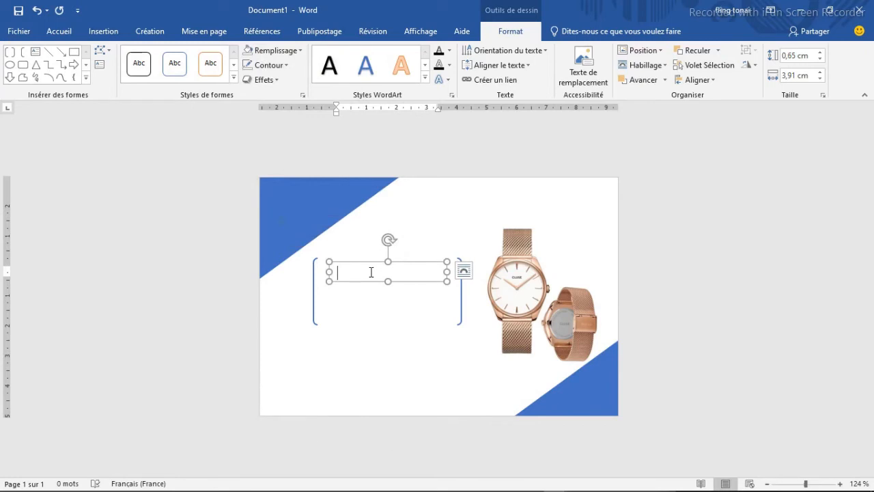
- Enter "Rolex GTM Master 2" in the text box and set its font to Lucida Handwriting
type("Rolex GTM Master 2")
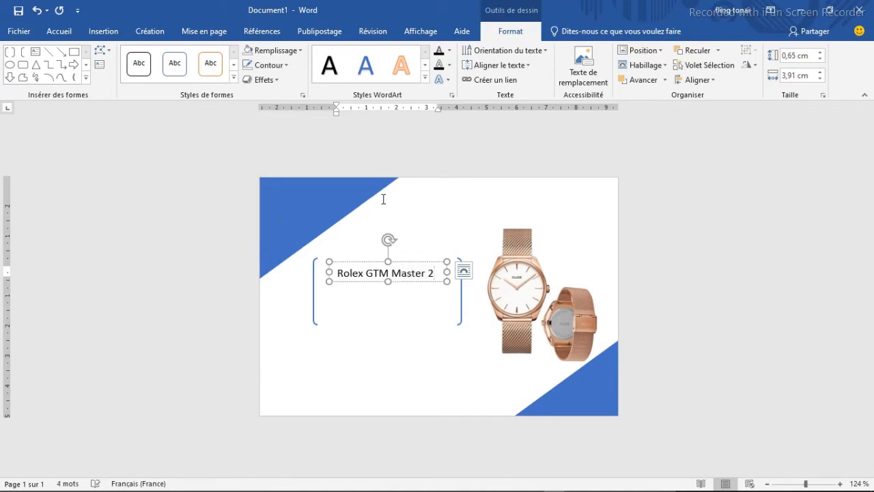
triple_click(438, 273)
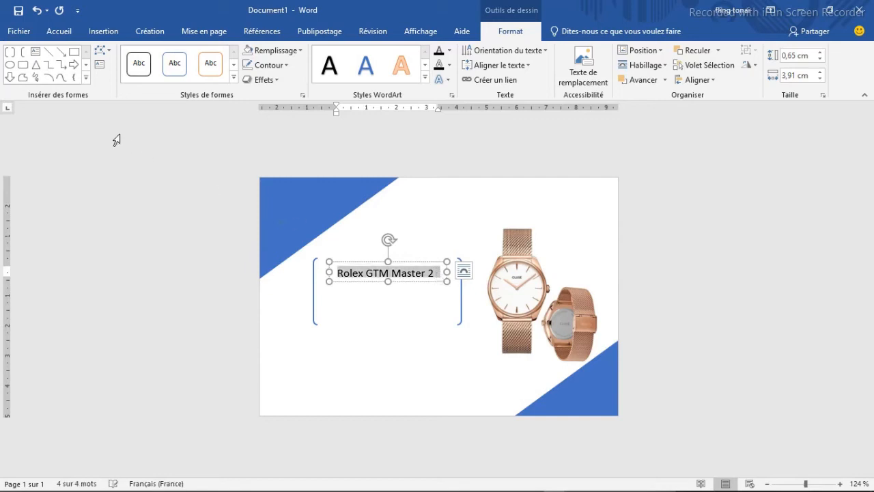
left_click(69, 33)
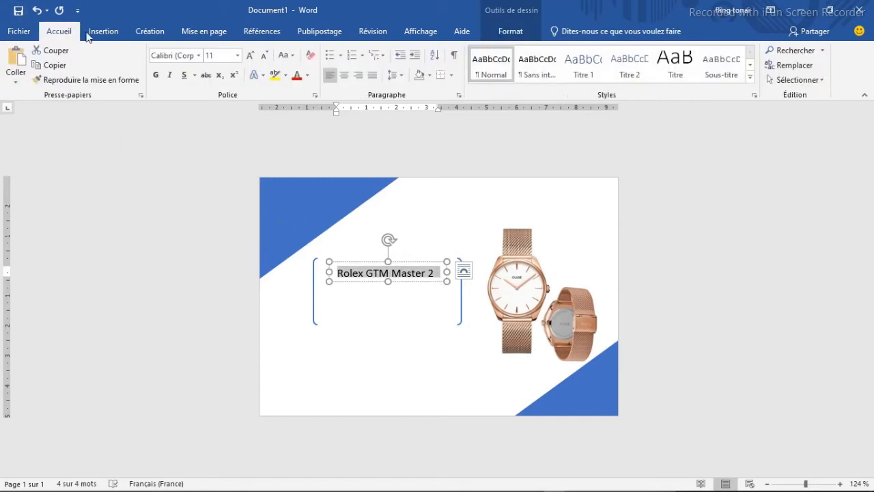
left_click(199, 55)
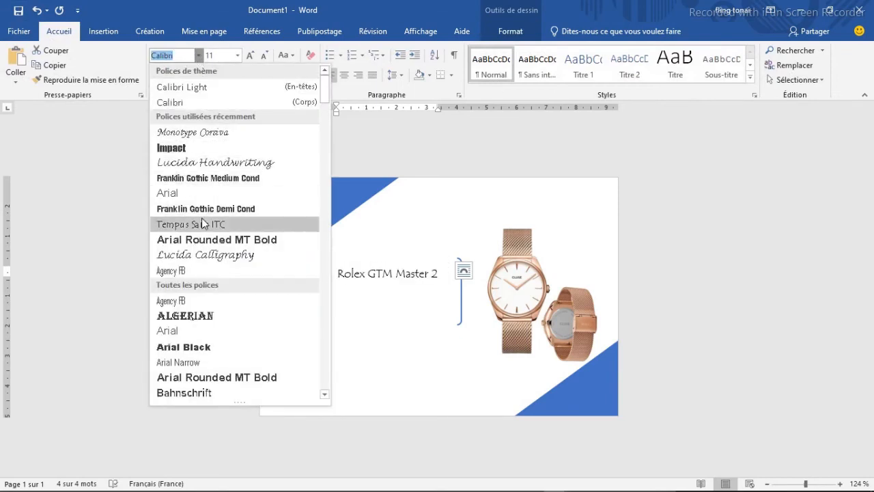
left_click(202, 164)
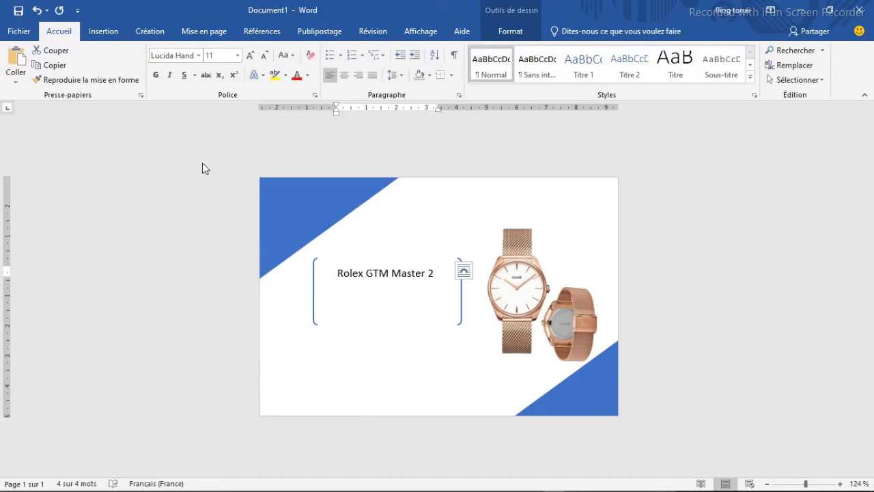
- Set "Rolex GTM Master 2" to font size 11 and enlarge its text box until the whole title fits
left_click(237, 55)
left_click(212, 107)
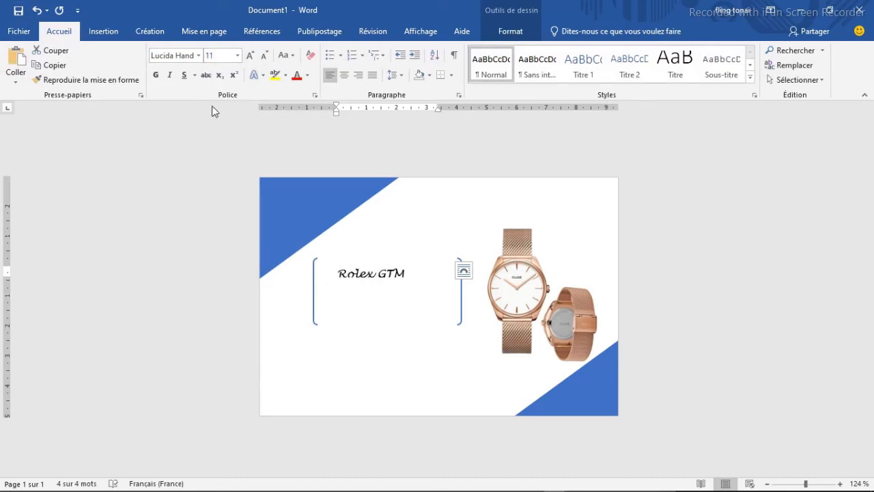
left_click_drag(446, 271, 456, 271)
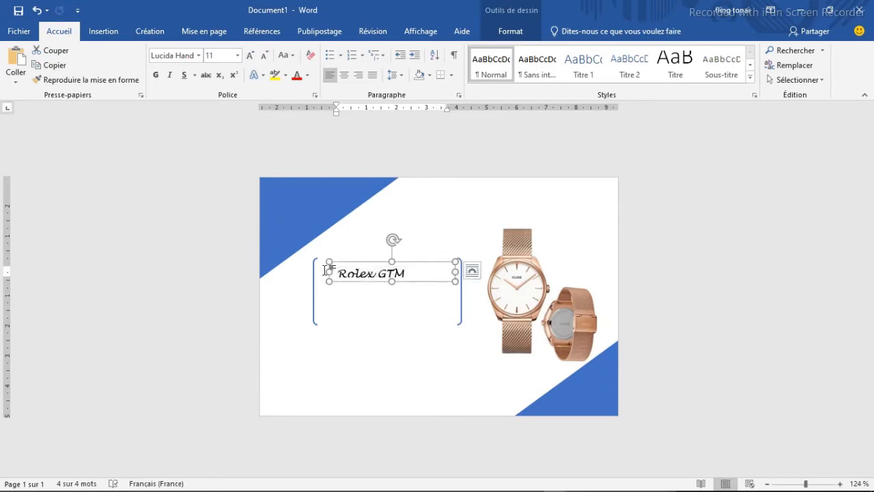
left_click_drag(328, 272, 320, 271)
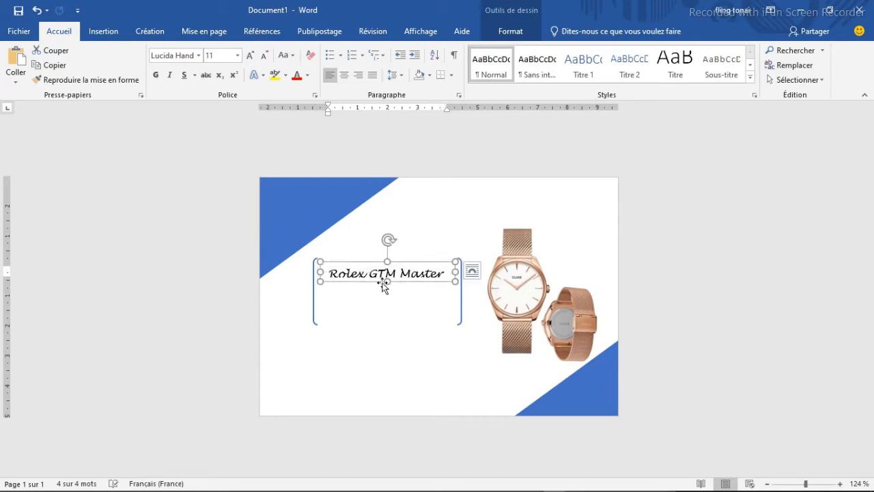
left_click_drag(387, 281, 388, 287)
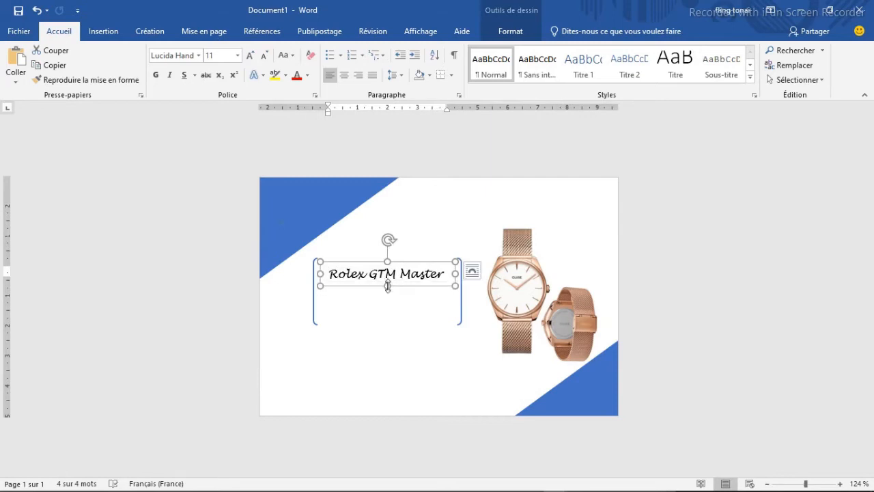
left_click_drag(455, 272, 464, 273)
left_click(406, 298)
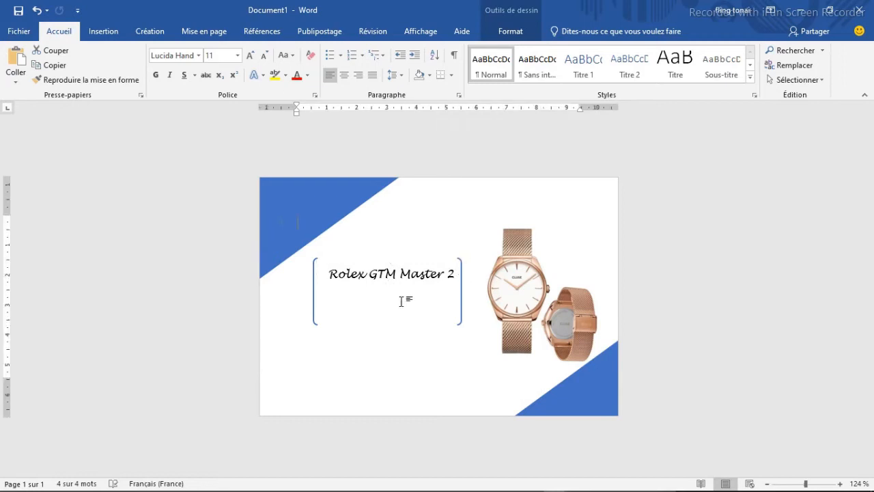
- Widen the double bracket slightly towards the watch picture
left_click(460, 320)
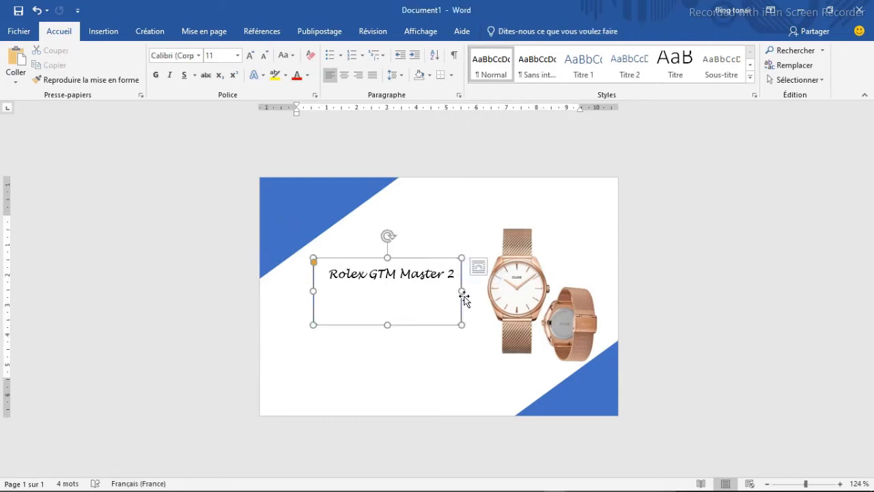
left_click_drag(468, 291, 476, 291)
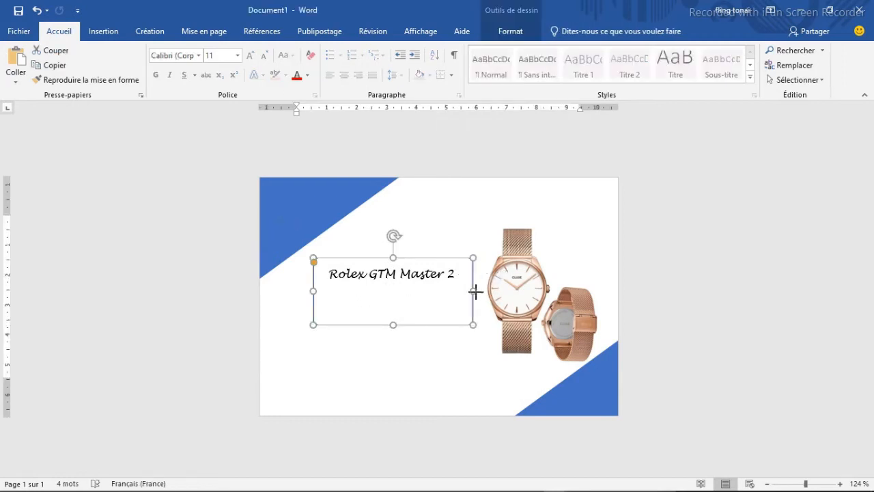
left_click(429, 343)
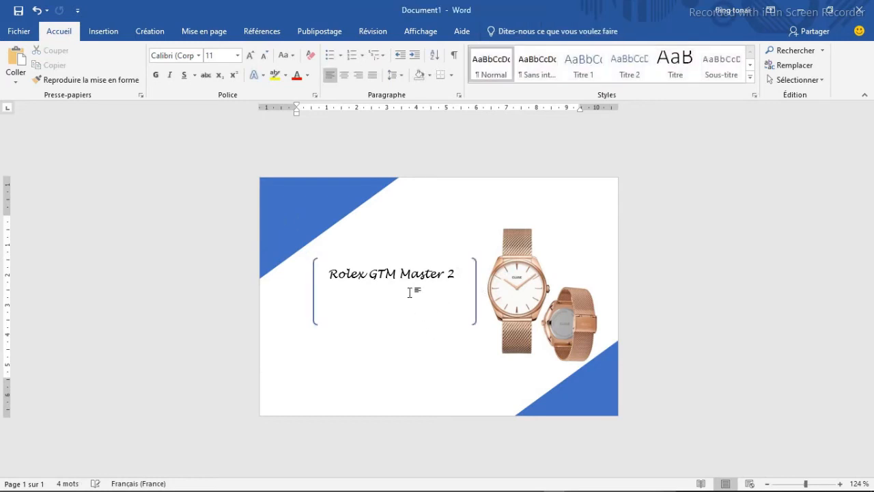
- Duplicate the "Rolex GTM Master 2" text box and place the copy directly below the original inside the bracket
left_click(402, 262)
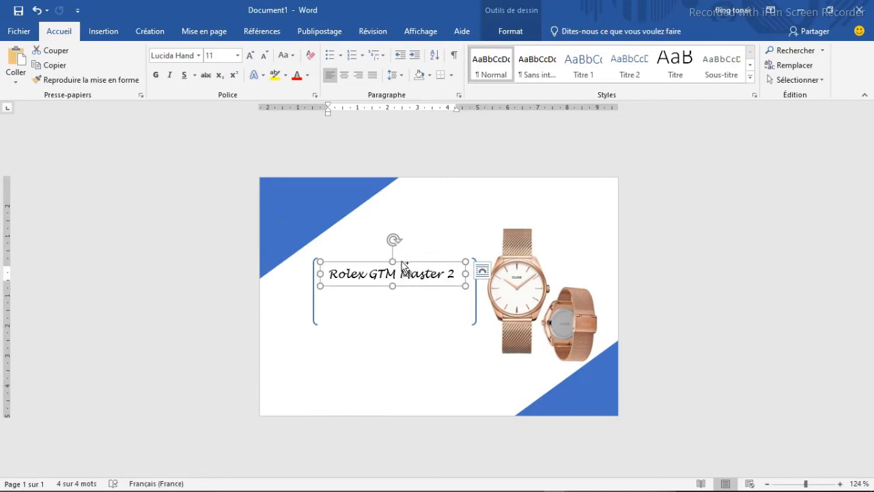
left_click(401, 260)
key("ctrl+v")
left_click_drag(430, 279, 420, 292)
- Replace the text of the lower copy with "SMARTWATCH"
left_click(420, 294)
triple_click(420, 294)
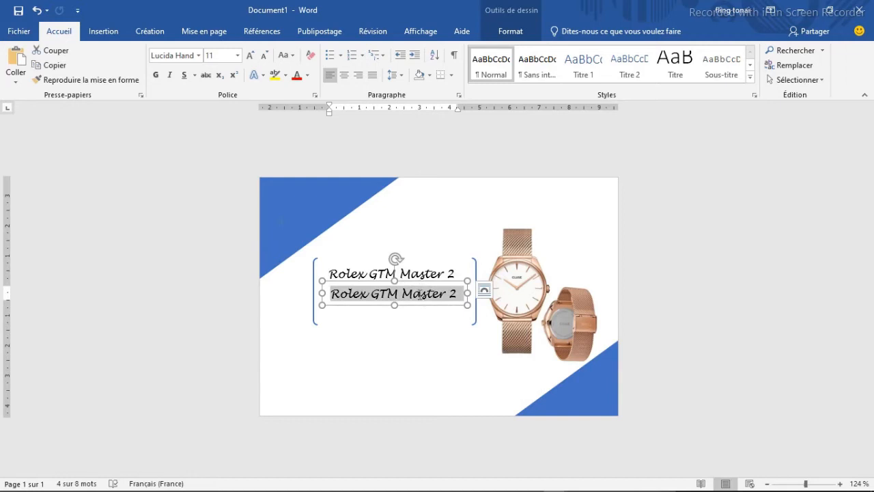
type("SMARTWATCH")
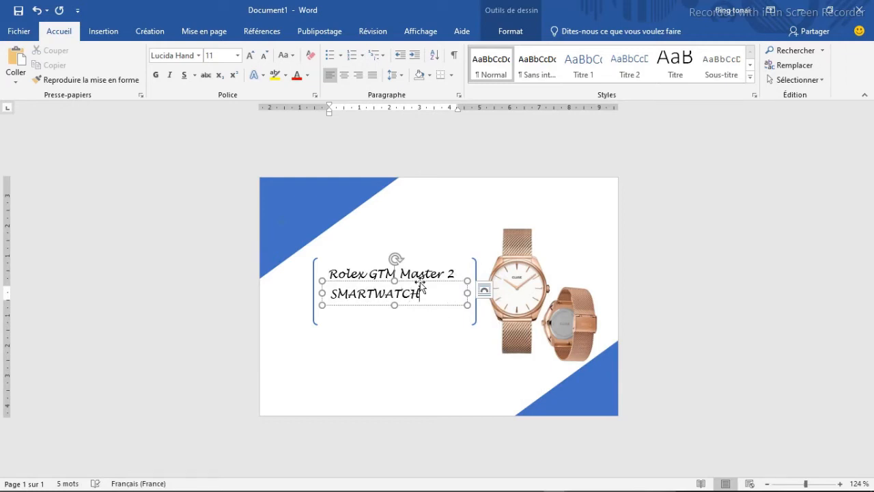
- Format "SMARTWATCH" in the Impact font at size 26
double_click(430, 287)
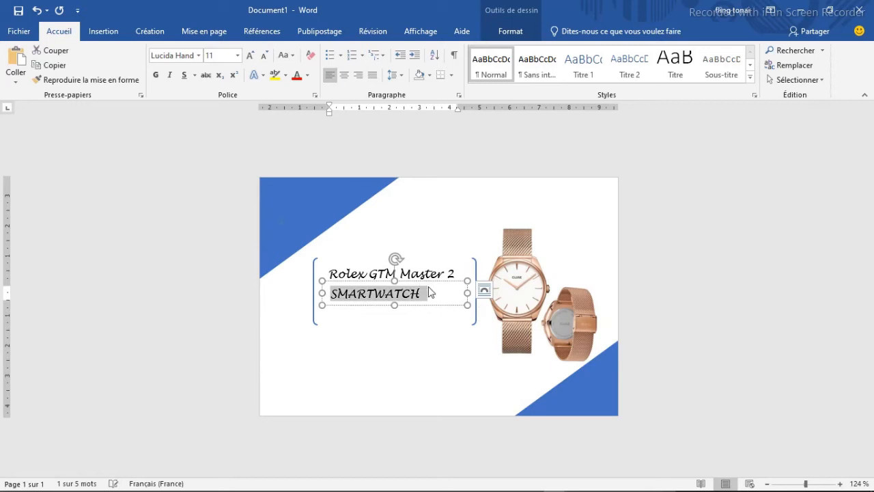
left_click(198, 55)
left_click(175, 149)
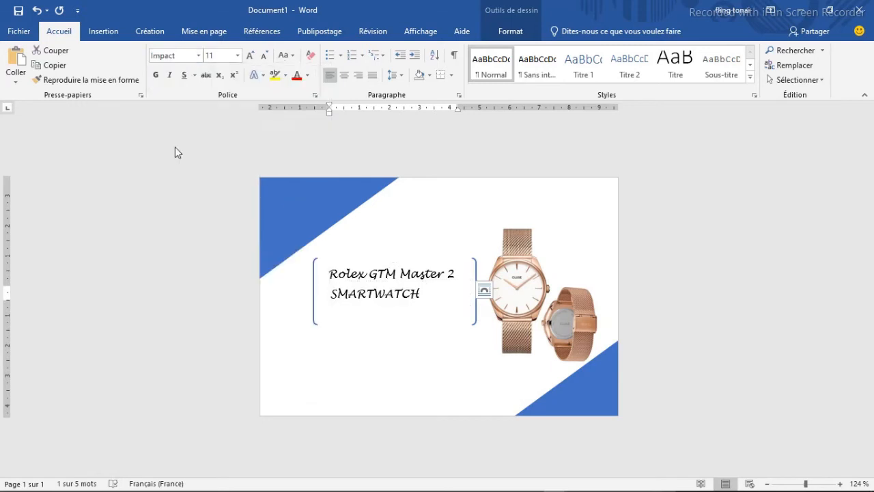
left_click(236, 57)
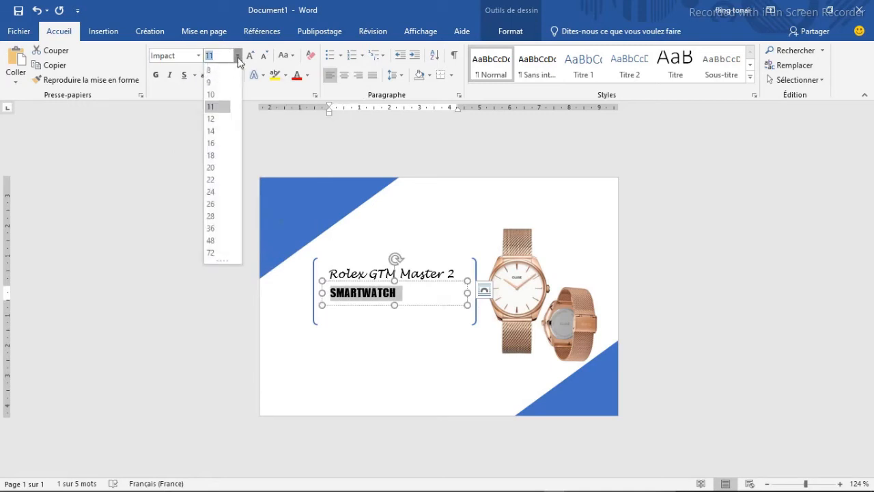
left_click(215, 203)
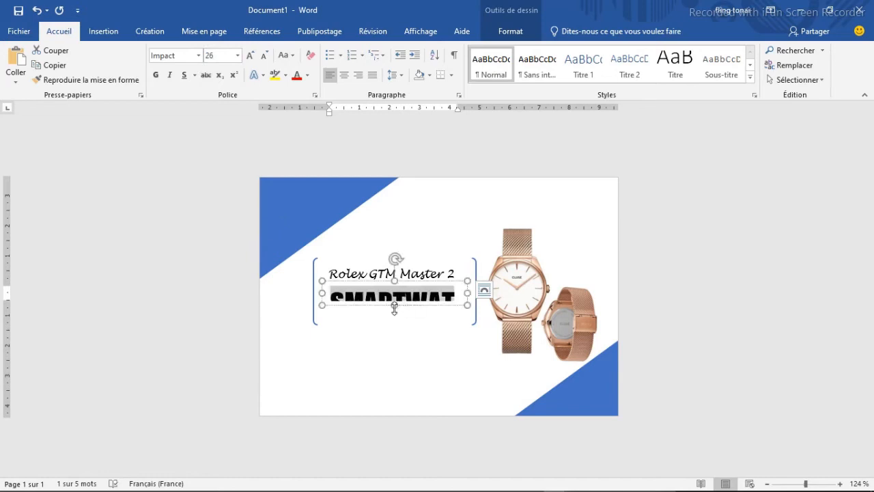
- Enlarge the "SMARTWATCH" text box in height and width to make room for the larger lettering
left_click_drag(394, 305, 394, 322)
left_click_drag(467, 301, 478, 299)
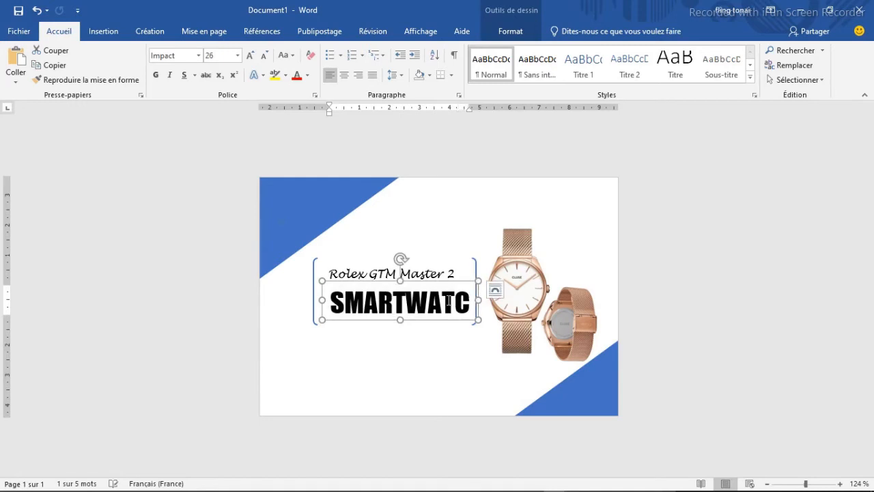
left_click(314, 283)
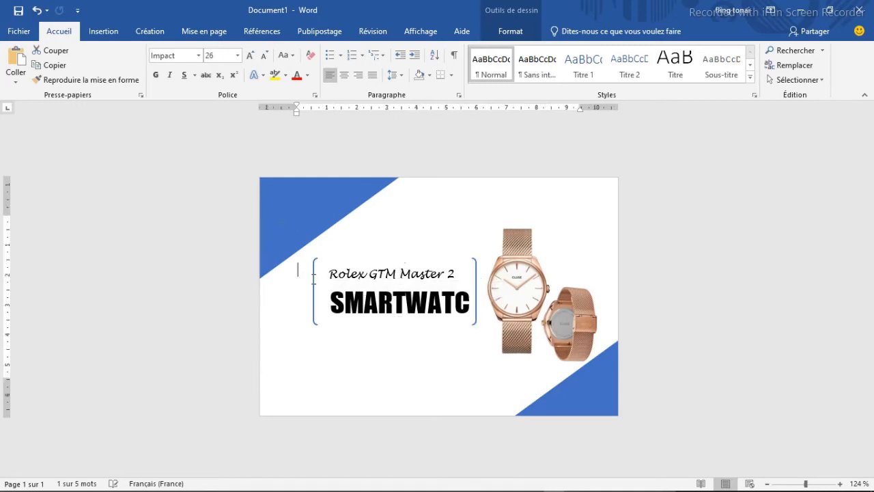
- Extend the double bracket away from the watch and widen the "SMARTWATCH" text box on both sides so the whole word fits
left_click(313, 287)
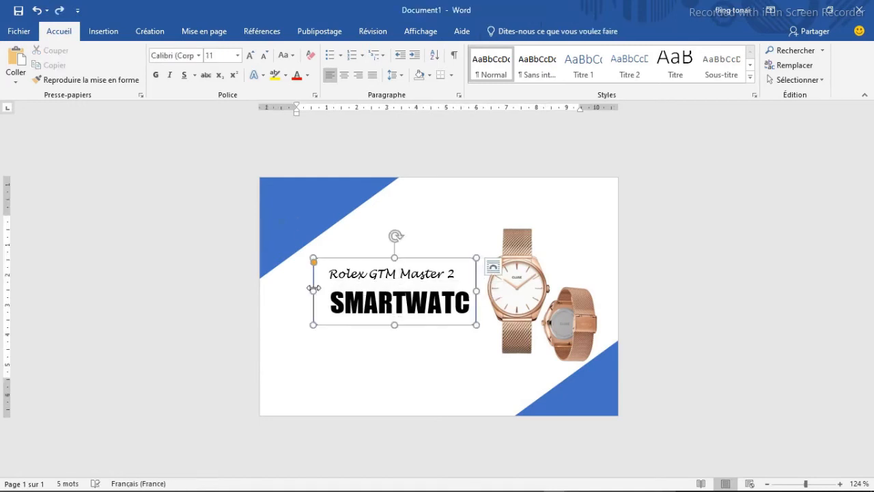
mouse_move(313, 288)
left_mouse_down()
mouse_move(297, 290)
mouse_move(308, 299)
left_mouse_up()
left_click(355, 301)
left_click_drag(477, 300, 486, 301)
left_click_drag(308, 299, 305, 299)
- Move "Rolex GTM Master 2" up inside the bracket and position "SMARTWATCH" closely beneath it
left_click_drag(396, 278, 412, 257)
left_click(412, 265)
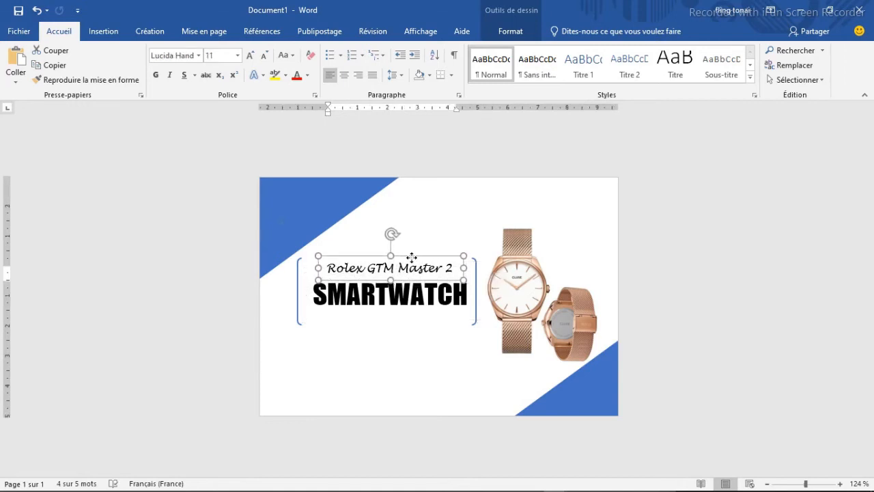
left_click(423, 295)
left_click_drag(414, 274, 414, 267)
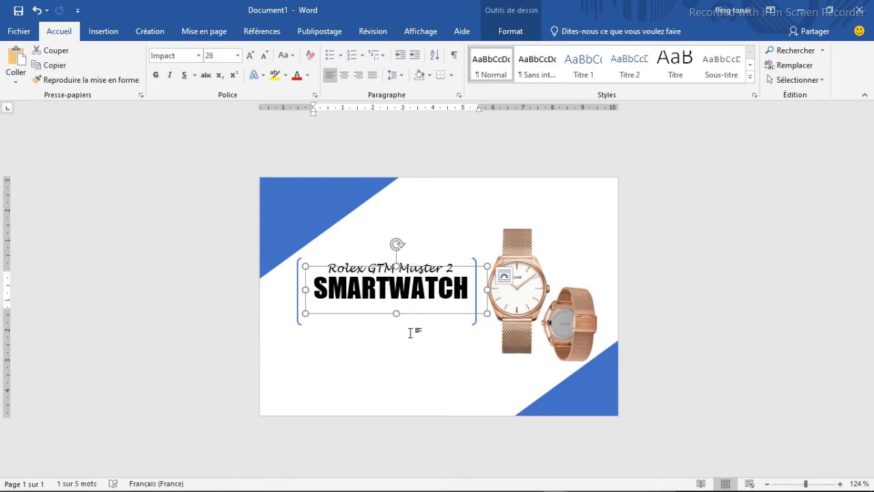
key("ctrl+z")
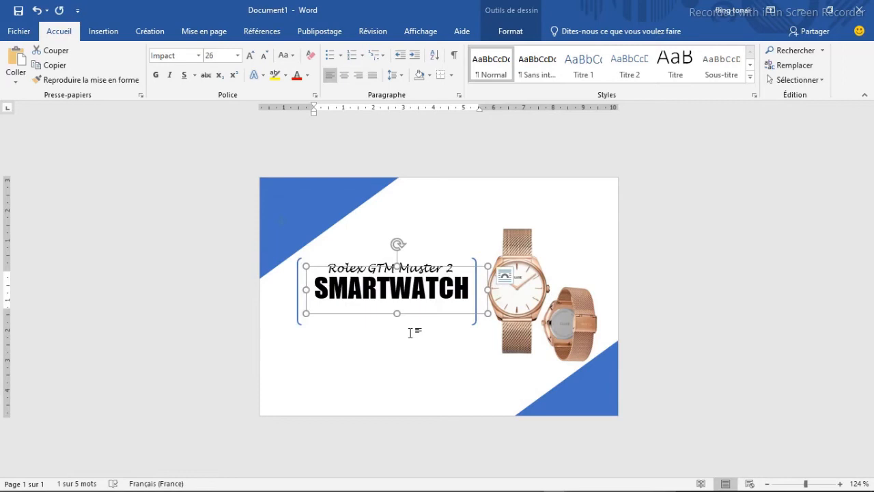
- Colour the "SMARTWATCH" text with the standard dark blue
left_click(380, 295)
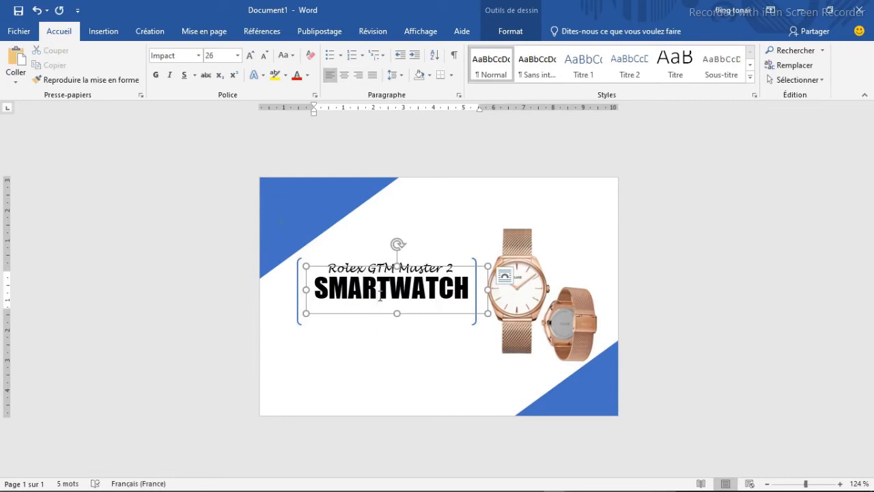
triple_click(364, 282)
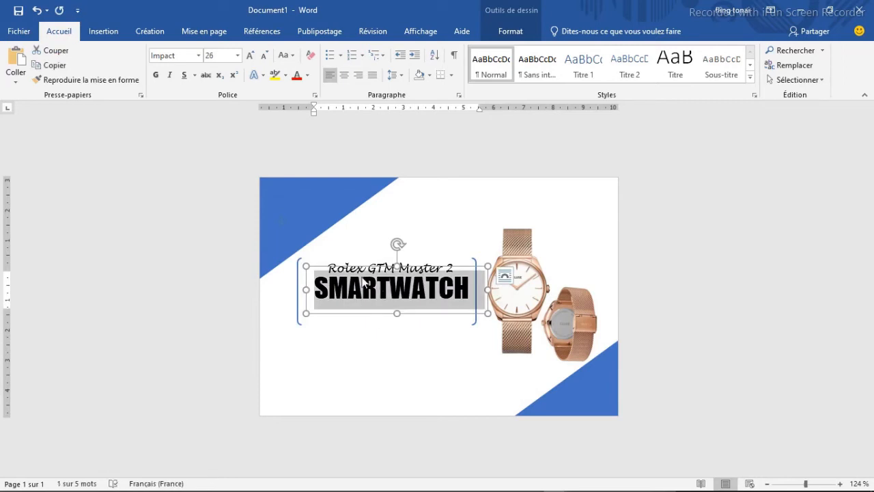
left_click(307, 75)
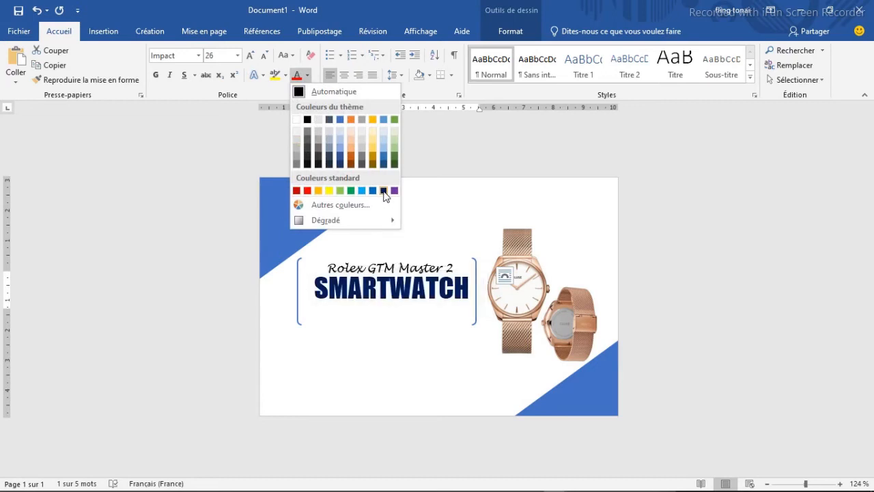
left_click(384, 191)
left_click(412, 315)
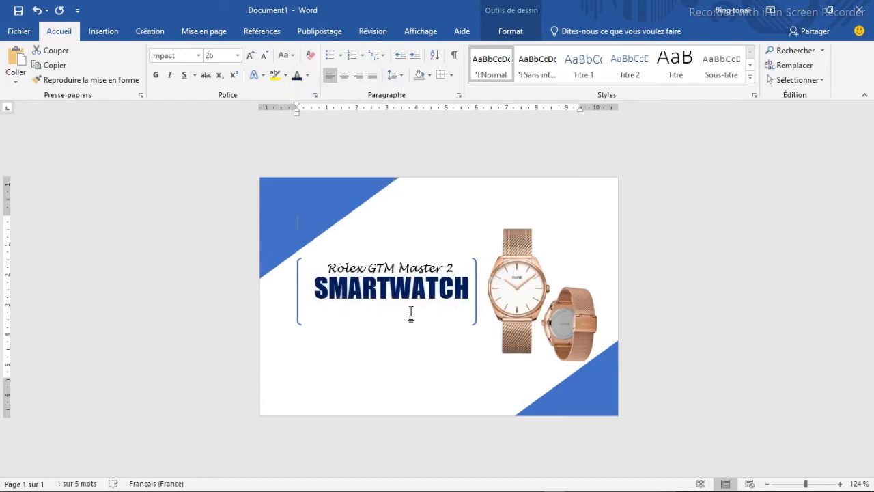
- Duplicate the "Rolex GTM Master 2" text box and place the copy just under "SMARTWATCH"
left_click(383, 266)
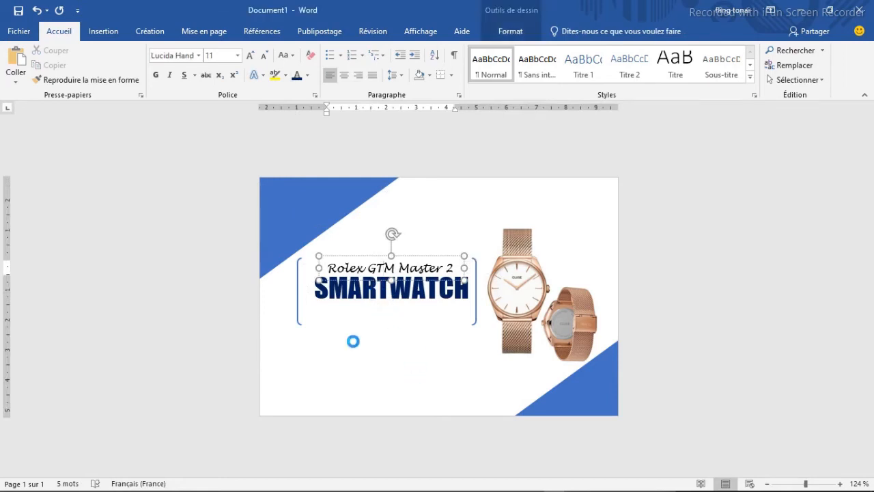
key("ctrl+v")
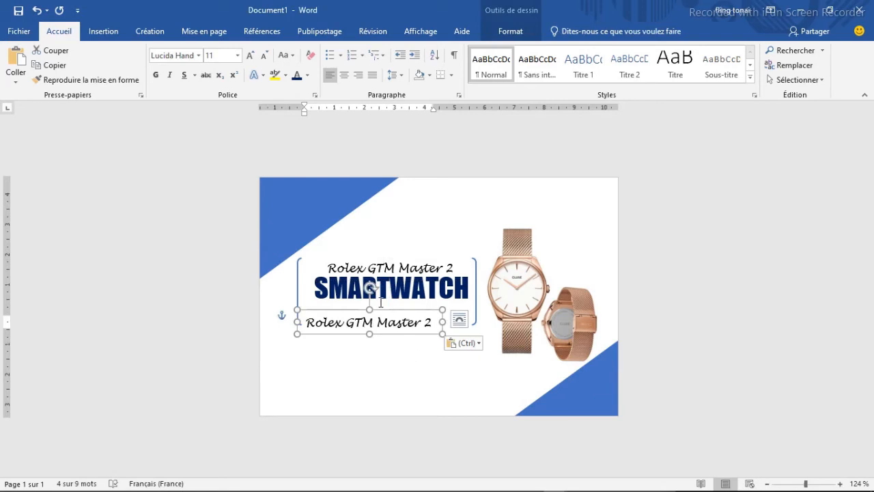
left_click_drag(385, 312, 406, 303)
- Replace the copied text under "SMARTWATCH" with "Ip6 WATER RESISTANT" and widen its text box to fit
left_click(402, 318)
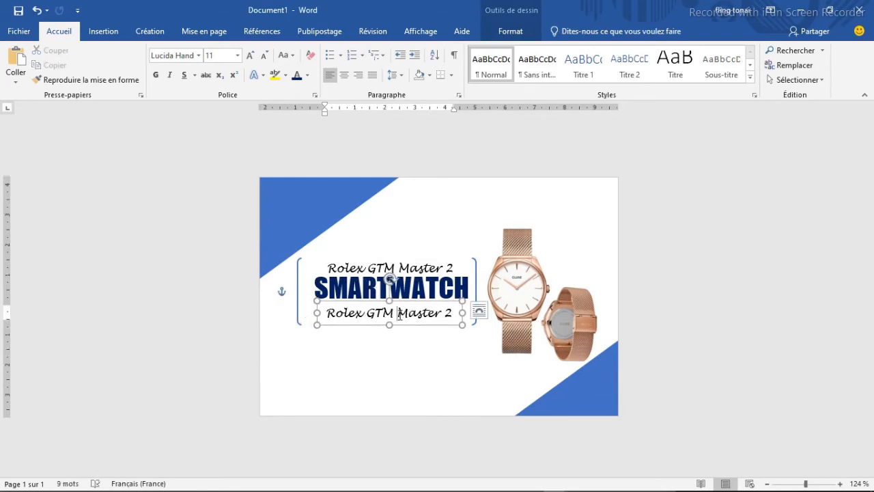
triple_click(401, 318)
type("Ip6")
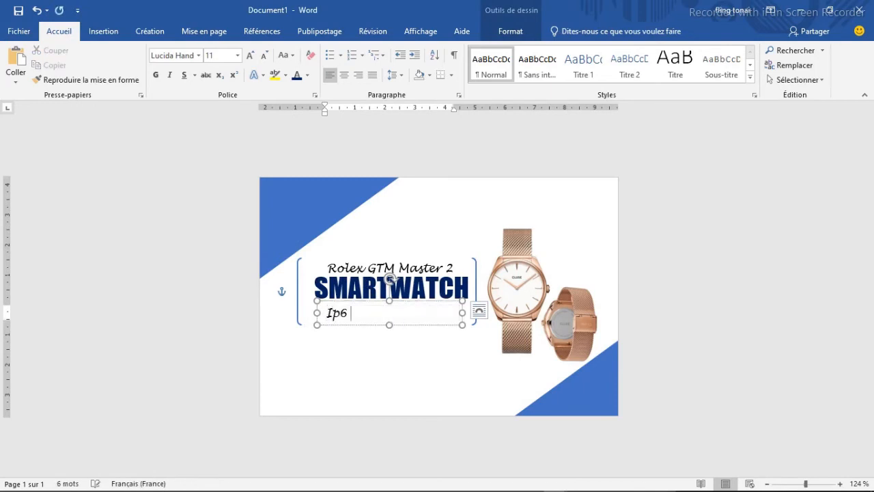
type(" Wa")
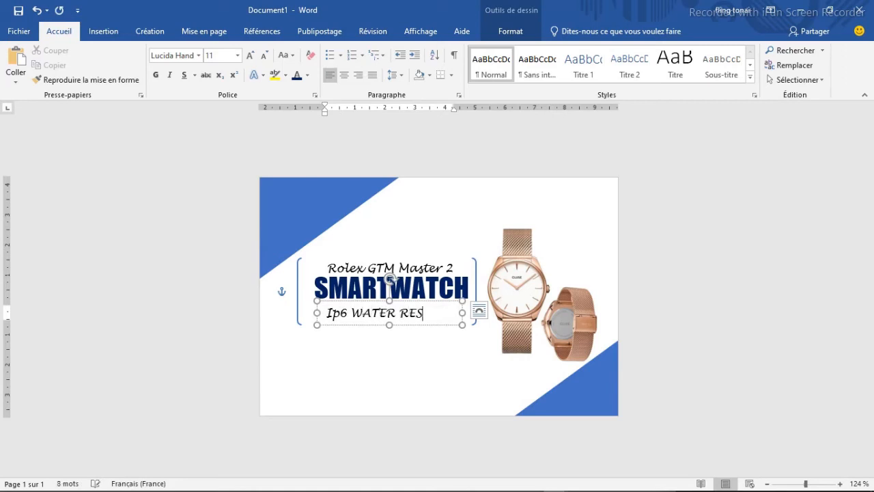
key("BackSpace")
key("BackSpace")
key("BackSpace")
key("BackSpace")
key("BackSpace")
key("BackSpace")
key("BackSpace")
left_click_drag(317, 313, 300, 312)
- Set the "Ip6 WATER RESISTANT" text to Franklin Gothic Medium Cond at size 14
left_click(338, 314)
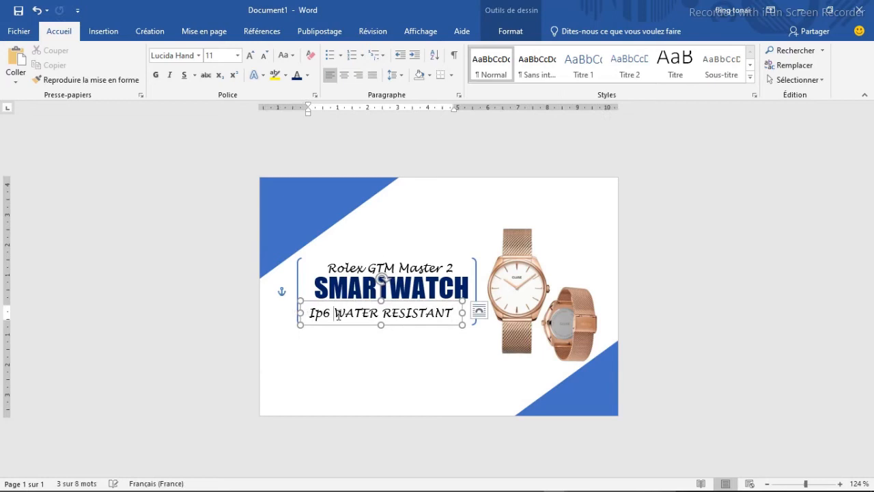
triple_click(337, 314)
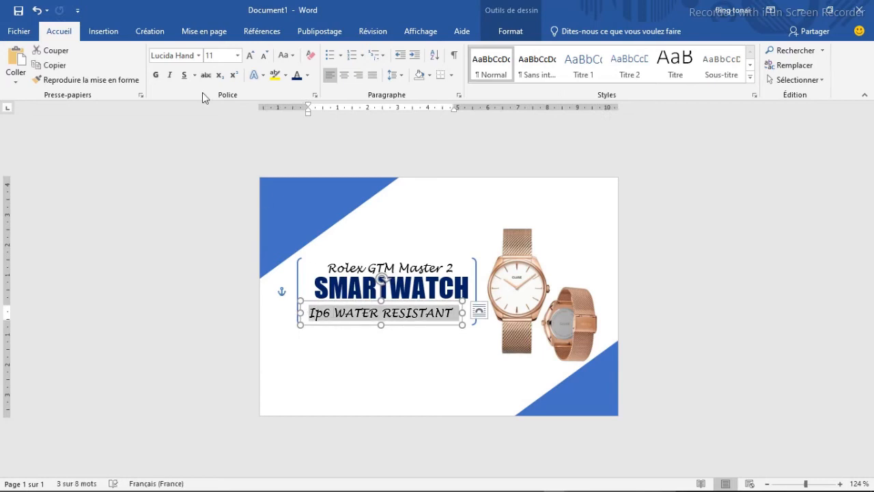
left_click(200, 57)
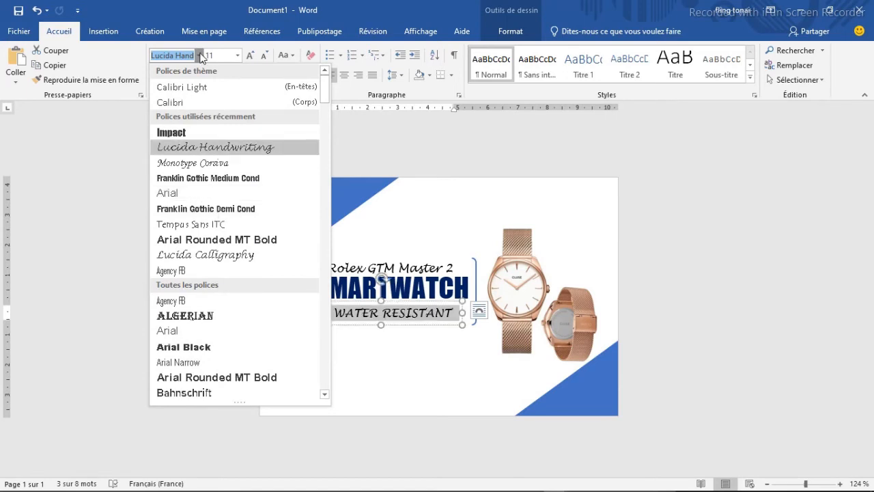
left_click(193, 178)
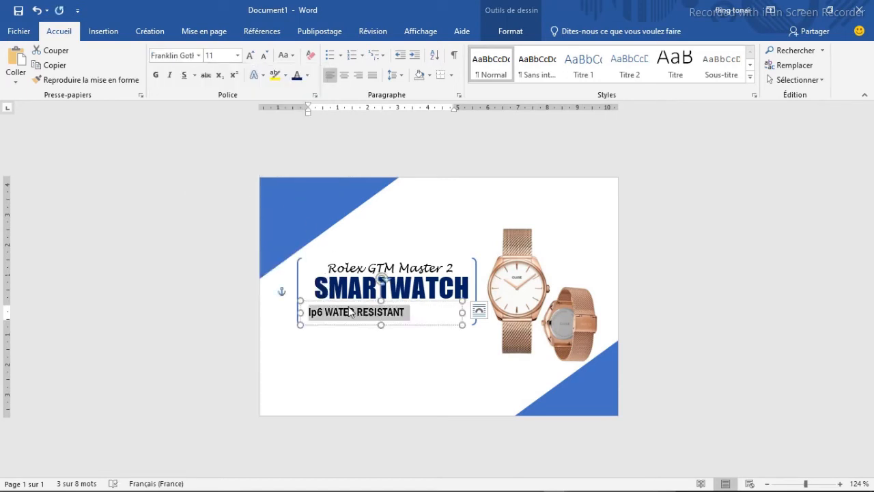
left_click(237, 56)
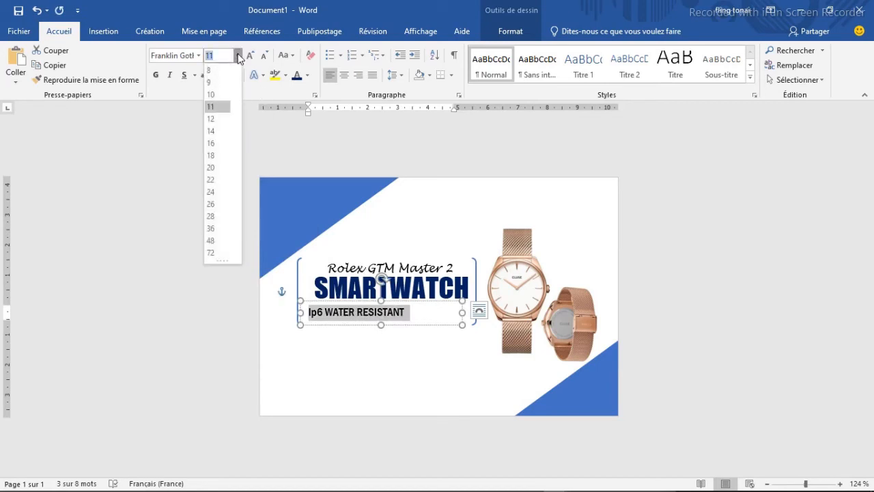
left_click(213, 131)
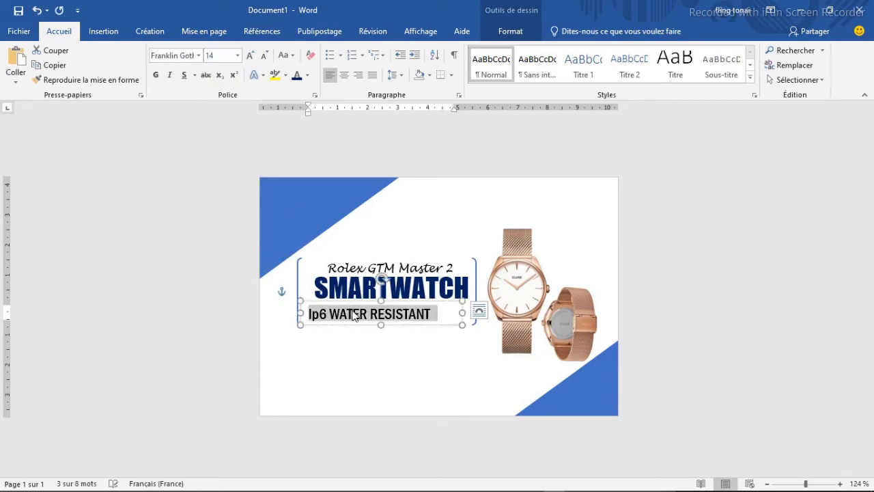
- Correct "Ip6" to "IP6" in the water resistance line and narrow its text box from the left side to fit
left_click(318, 314)
key("BackSpace")
type("P")
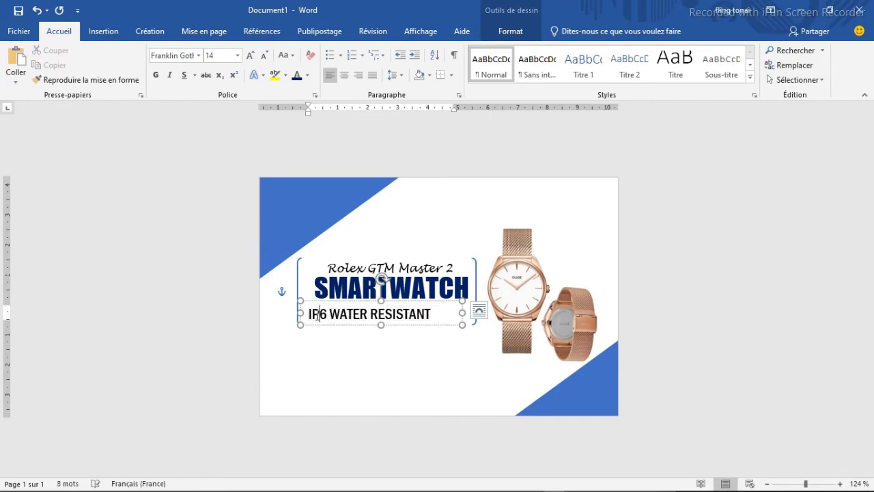
left_click_drag(298, 312, 321, 312)
- Make the "IP6 WATER RESISTANT" text bold
left_click(395, 317)
triple_click(394, 318)
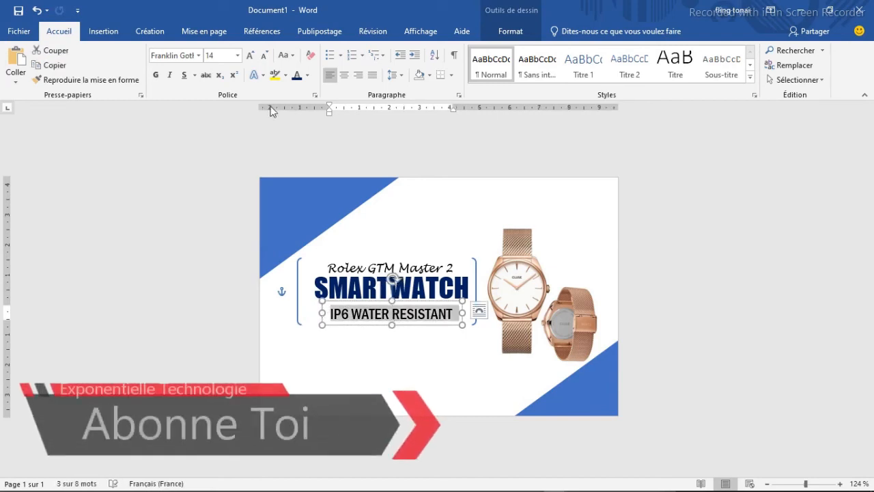
left_click(156, 75)
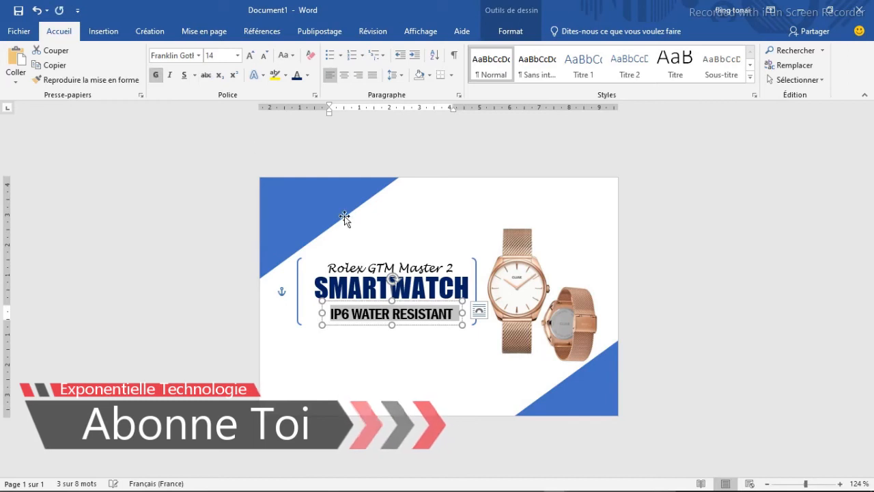
left_click(389, 340)
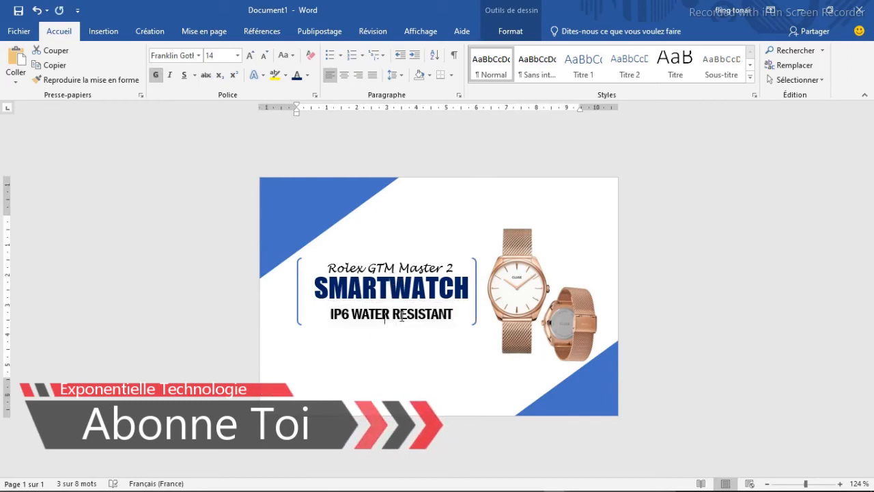
- Nudge the "IP6 WATER RESISTANT" text box slightly up and left so it sits closely beneath "SMARTWATCH"
left_click(400, 313)
left_click(399, 301)
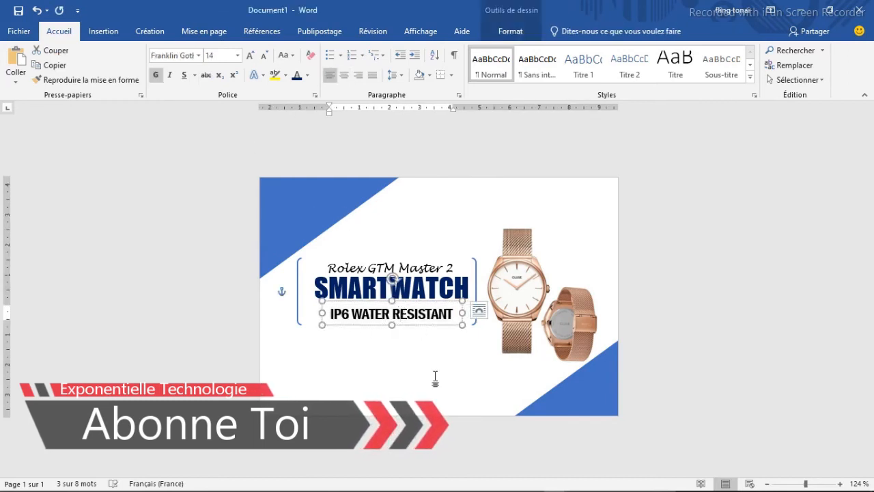
key("Up")
key("Up")
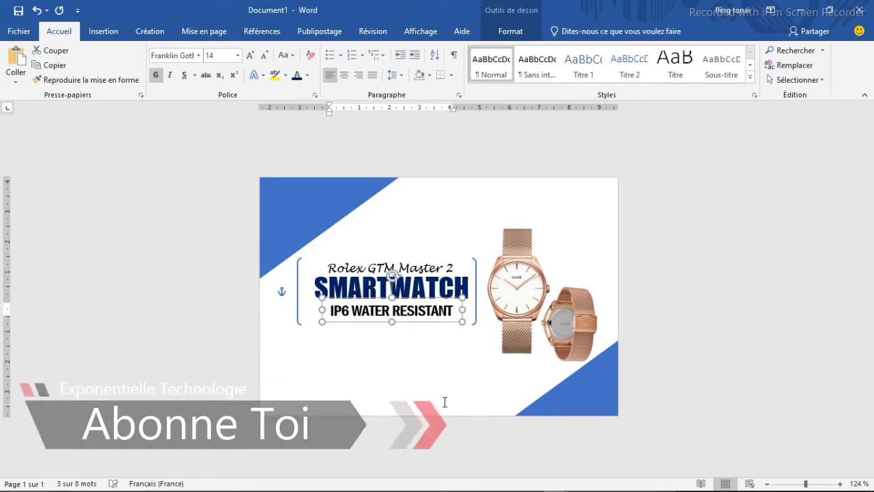
key("Left")
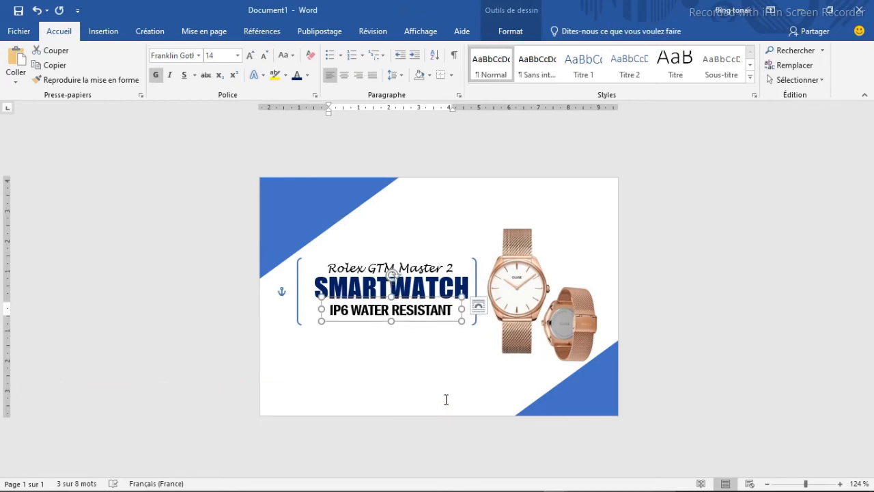
left_click(407, 351)
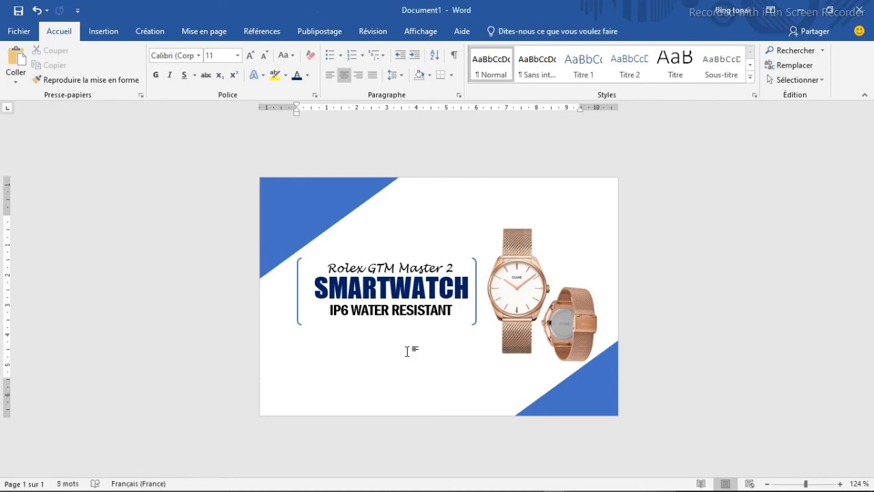
- Draw a rounded rectangle about 3.97 × 0.58 cm with fully rounded ends just under "IP6 WATER RESISTANT"
left_click(103, 33)
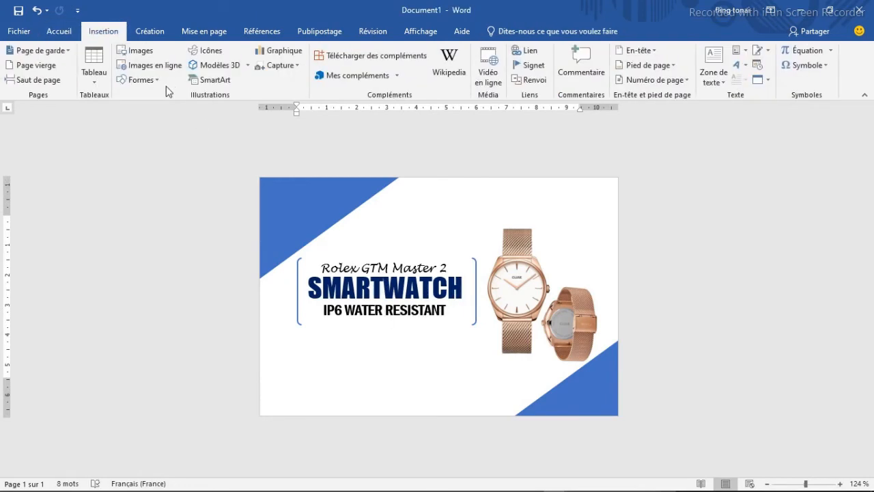
left_click(161, 83)
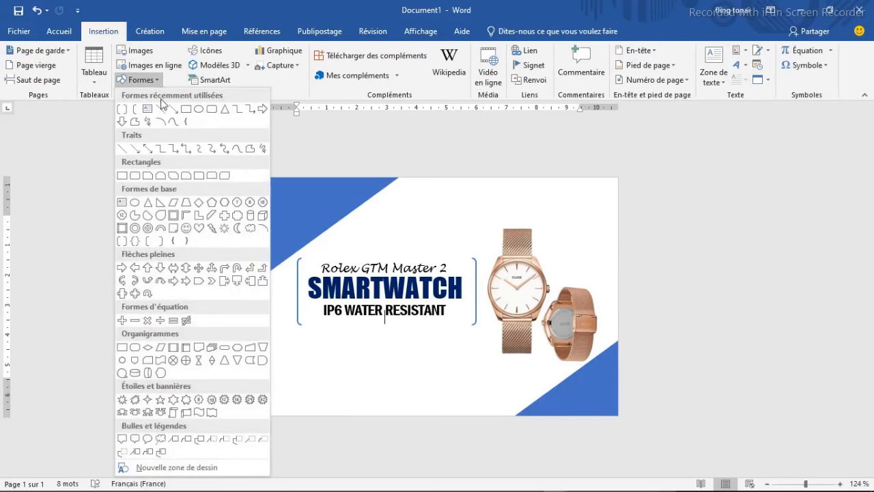
left_click(212, 111)
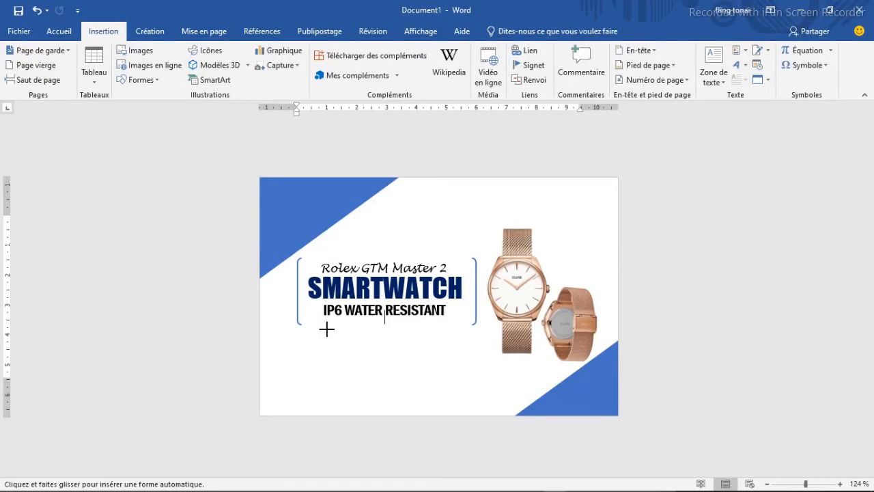
left_click_drag(325, 331, 445, 348)
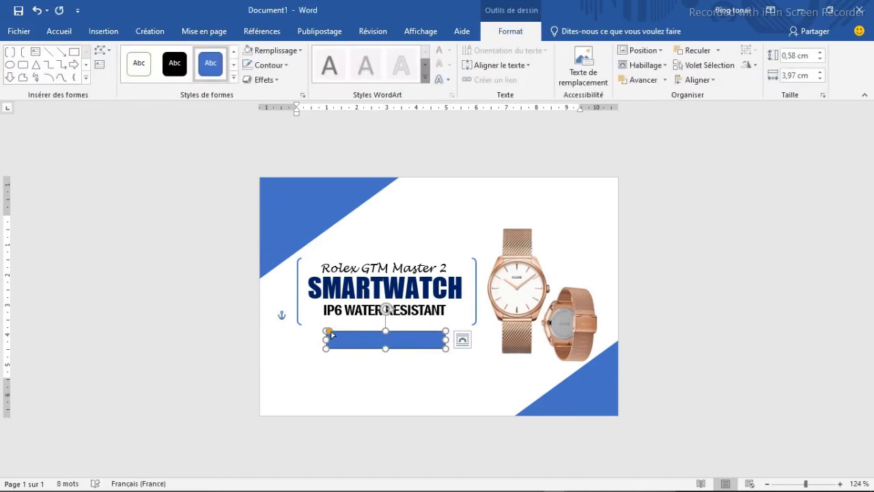
left_click_drag(331, 332, 335, 336)
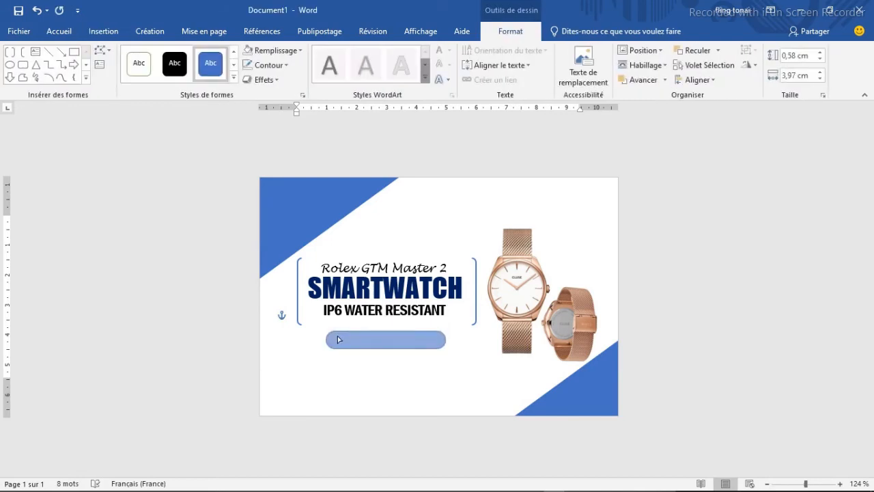
left_click_drag(341, 340, 360, 328)
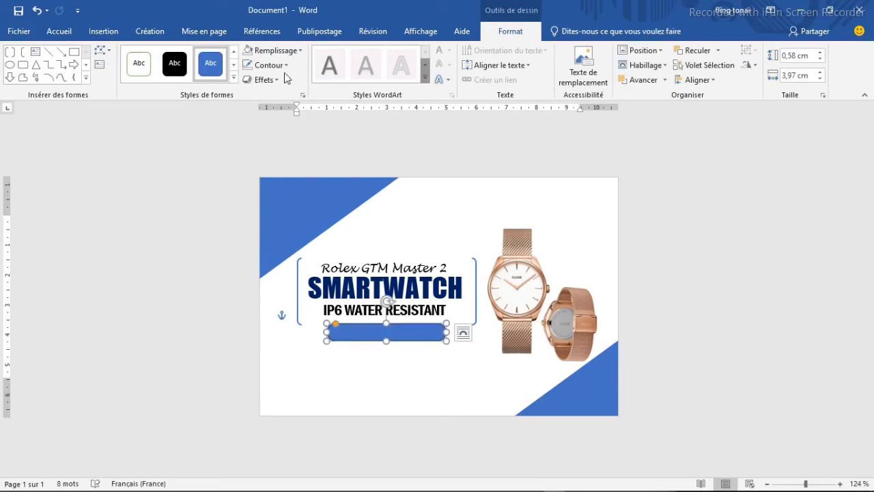
- Give the rounded rectangle a standard light blue fill without an outline and shorten it to about 2.82 cm wide
left_click(296, 53)
left_click(336, 150)
left_click(296, 51)
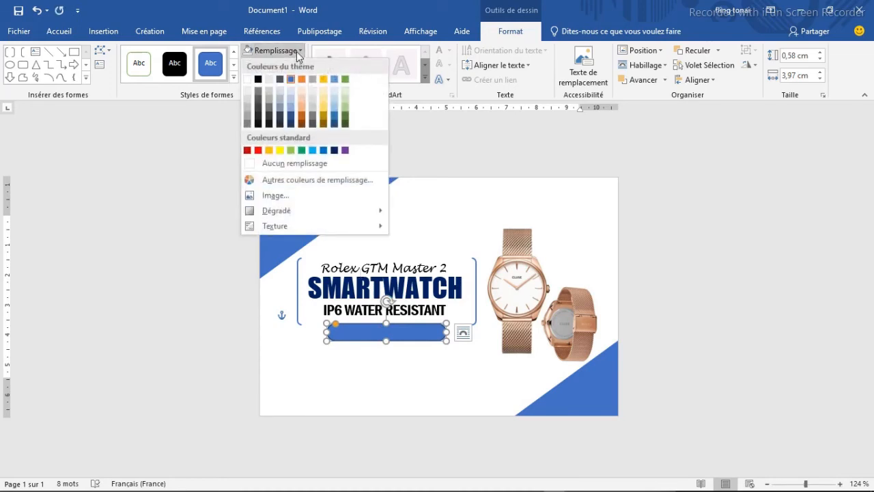
left_click(312, 152)
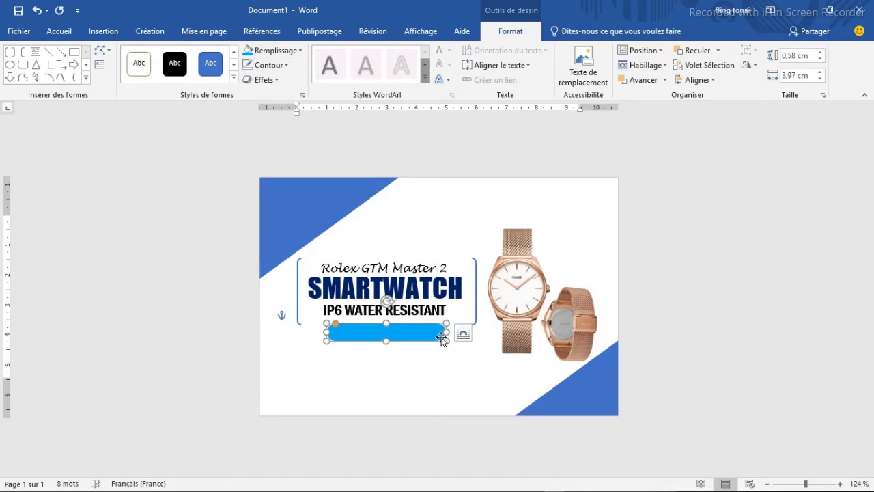
left_click_drag(447, 332, 411, 332)
left_click(393, 359)
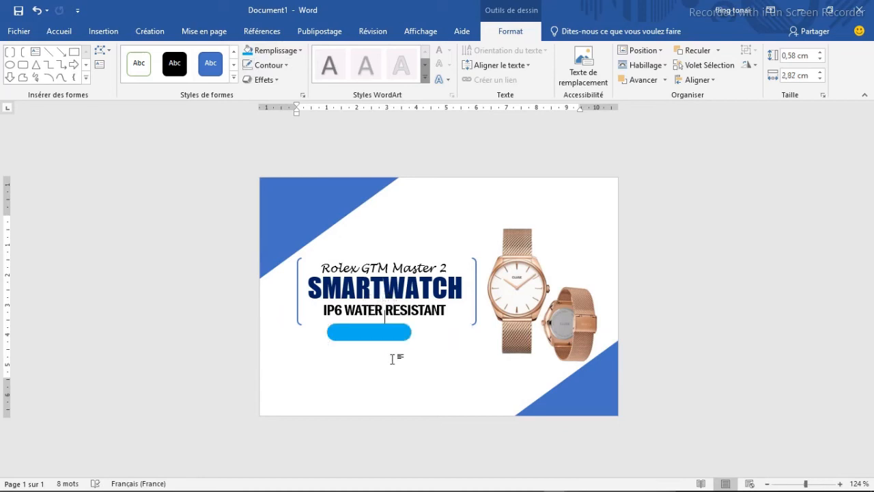
- Paste another copy of the "Rolex GTM Master 2" text box below the blue rounded rectangle and replace its text with "175.00£"
left_click(381, 227)
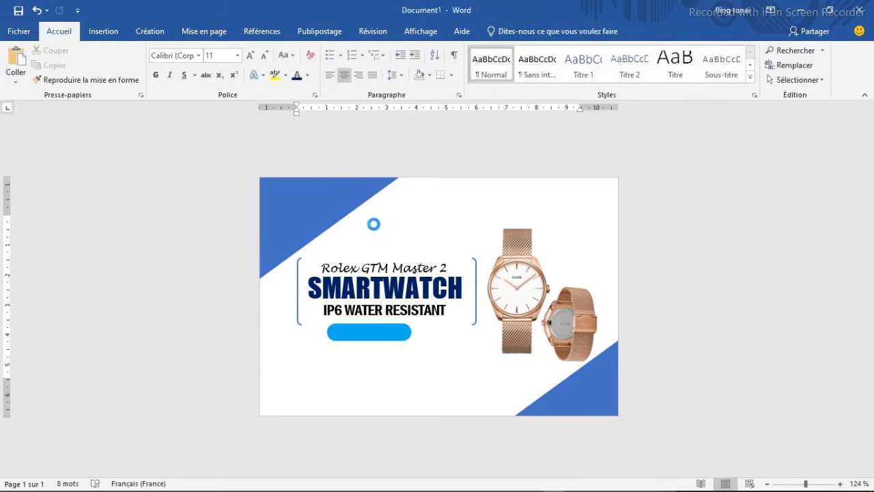
key("ctrl+v")
left_click_drag(394, 314, 415, 350)
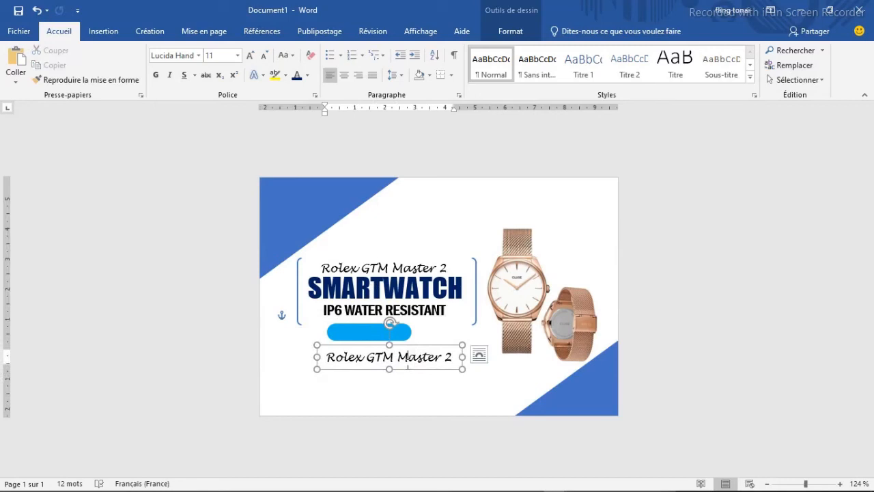
triple_click(407, 362)
type("175.00£")
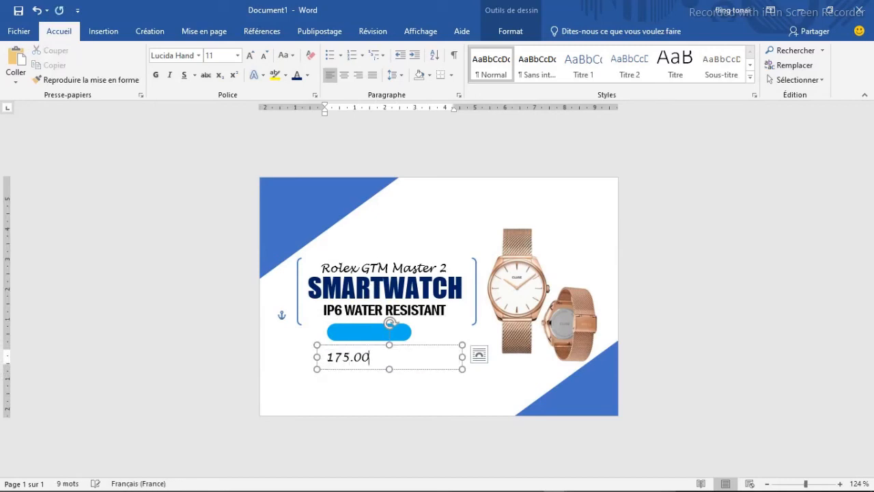
- Set the "175.00£" text to Franklin Gothic Demi Cond and narrow its text box from the right side
double_click(383, 360)
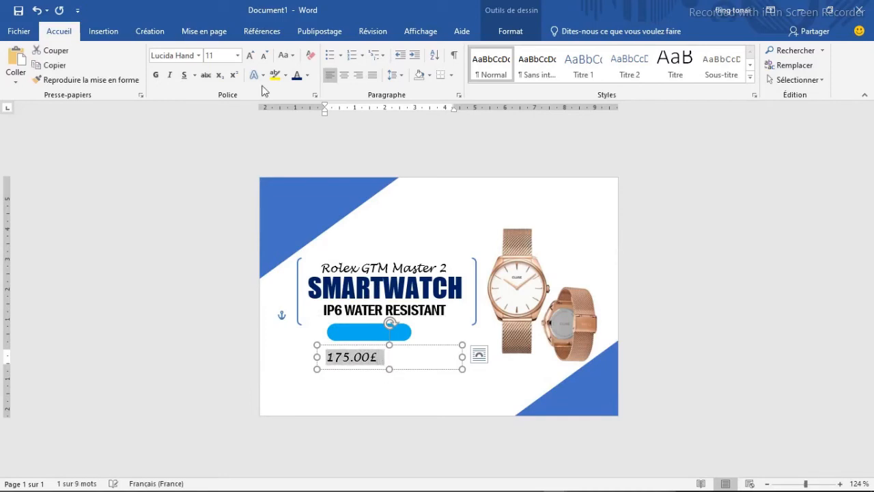
left_click(198, 54)
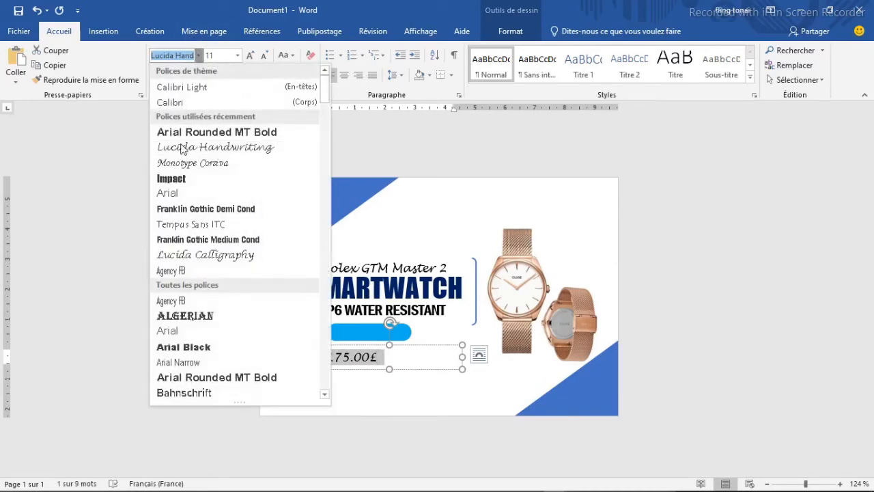
left_click(193, 212)
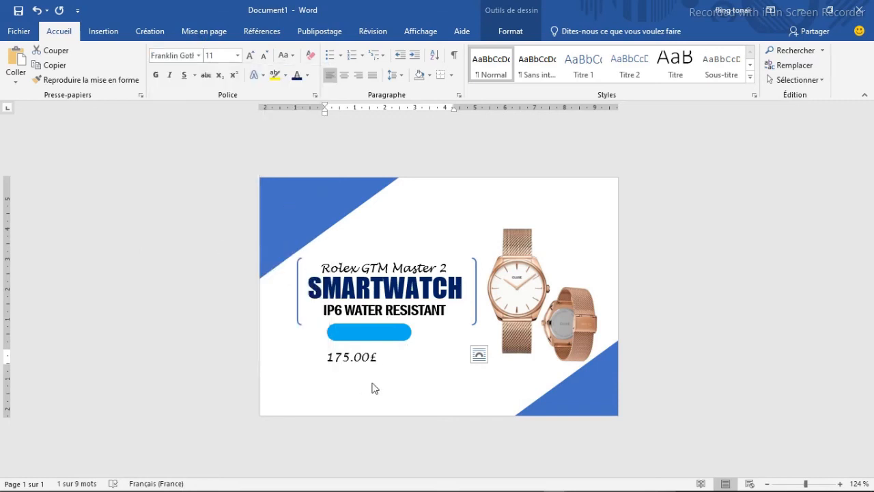
left_click(371, 360)
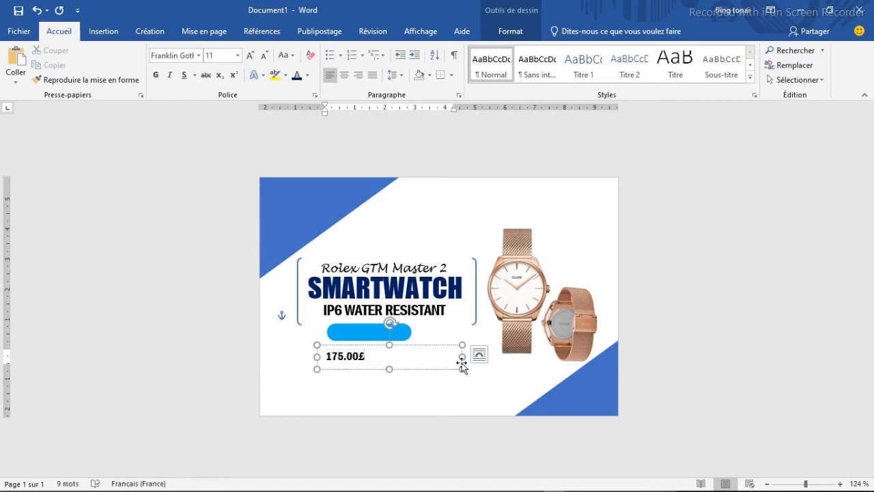
left_click_drag(461, 356, 374, 356)
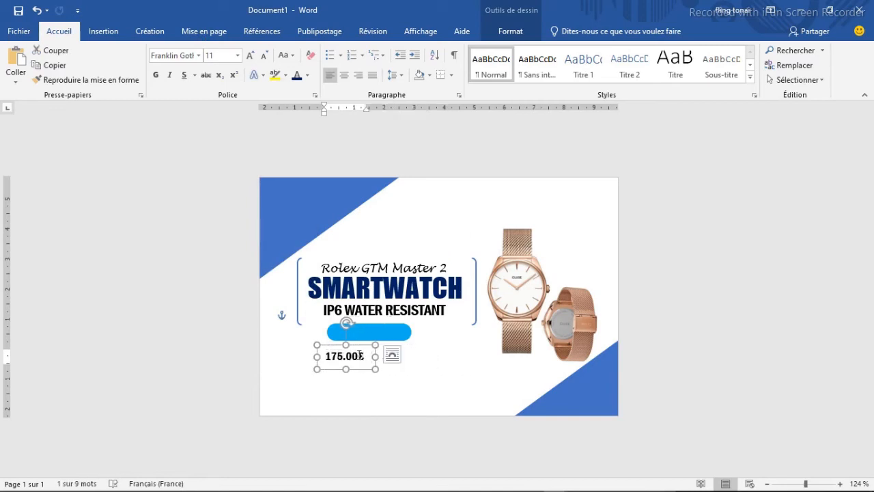
- Set the price text to size 14 and move its text box onto the blue rounded rectangle
double_click(359, 354)
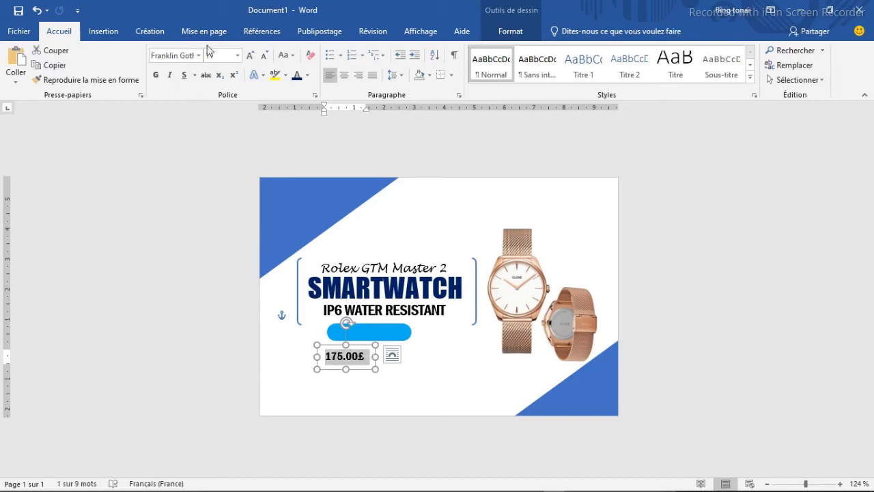
left_click(237, 55)
left_click(216, 132)
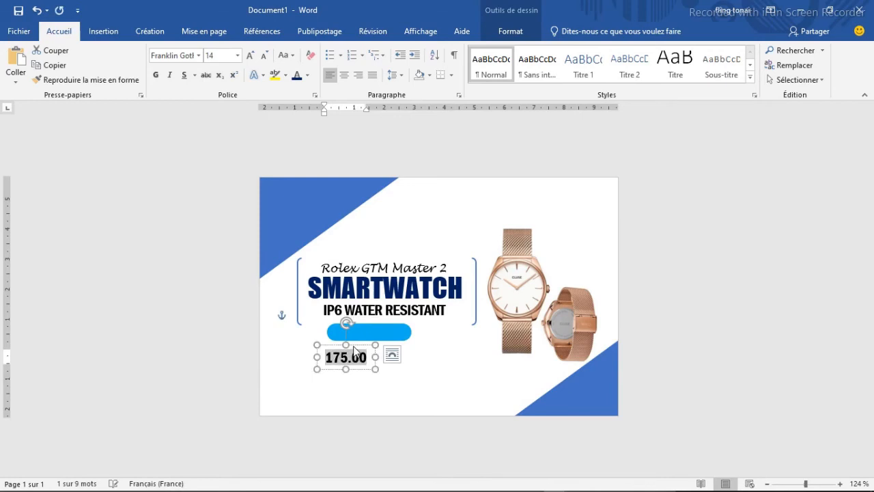
left_click_drag(357, 346, 377, 320)
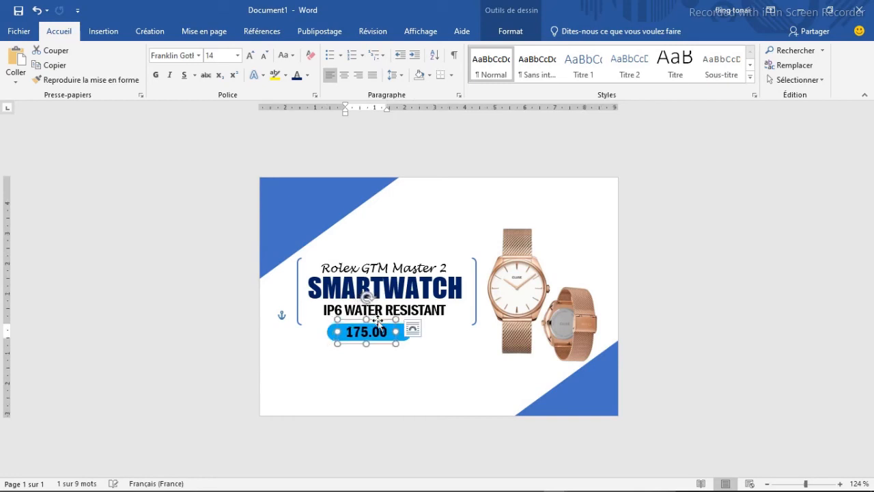
- Shorten the blue rounded rectangle from both ends to fit closely around the price text
left_click(399, 335)
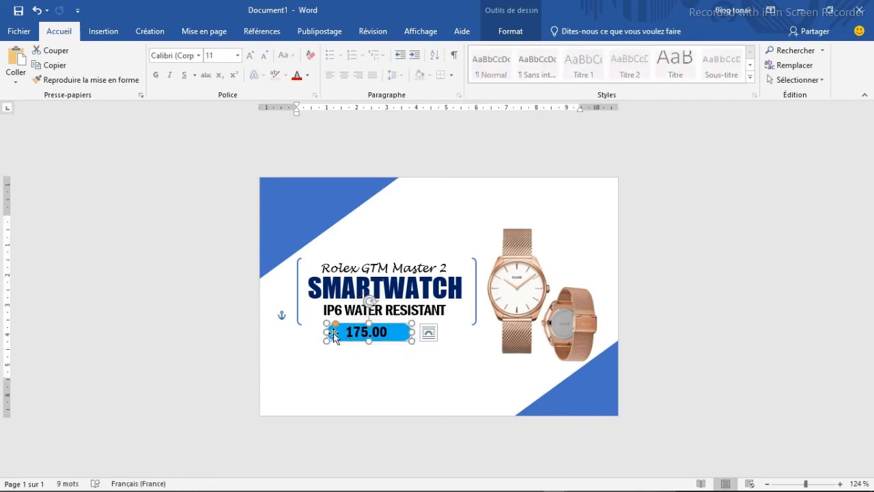
left_click_drag(326, 330, 339, 331)
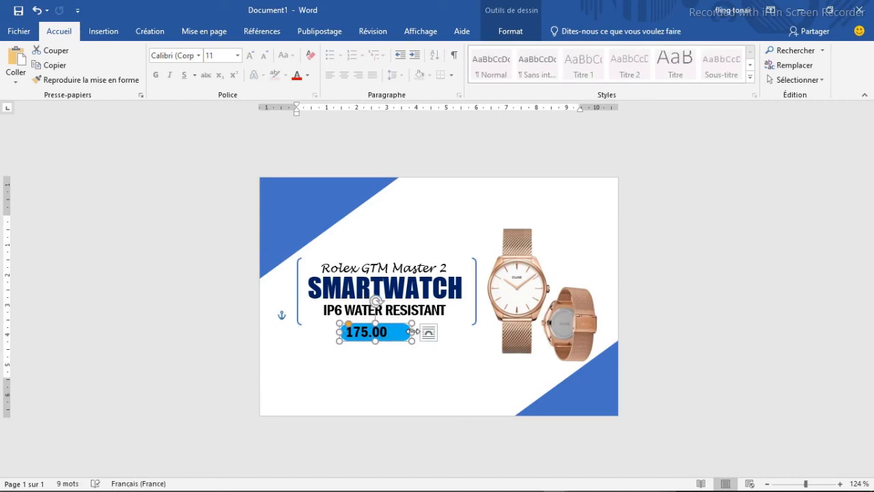
left_click_drag(413, 331, 397, 330)
left_click(419, 364)
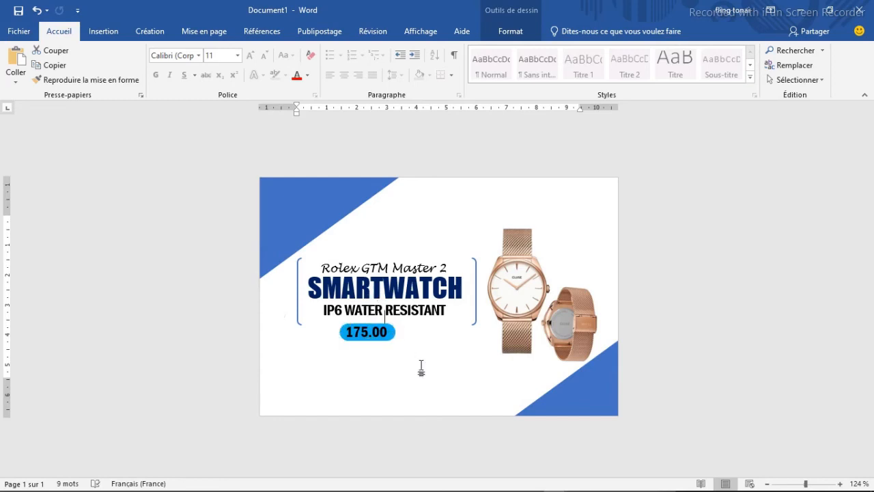
- Widen the price text box to fit the pound sign, shift the blue badge under "IP6 WATER RESISTANT" and place the price on it
left_click(399, 332)
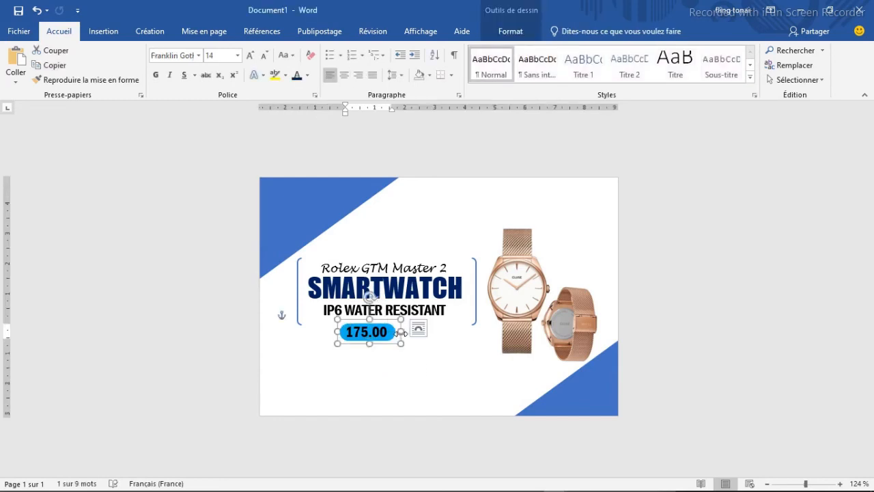
mouse_move(402, 332)
left_mouse_down()
mouse_move(389, 335)
mouse_move(389, 346)
mouse_move(403, 329)
left_mouse_up()
left_click(391, 330)
left_click(411, 350)
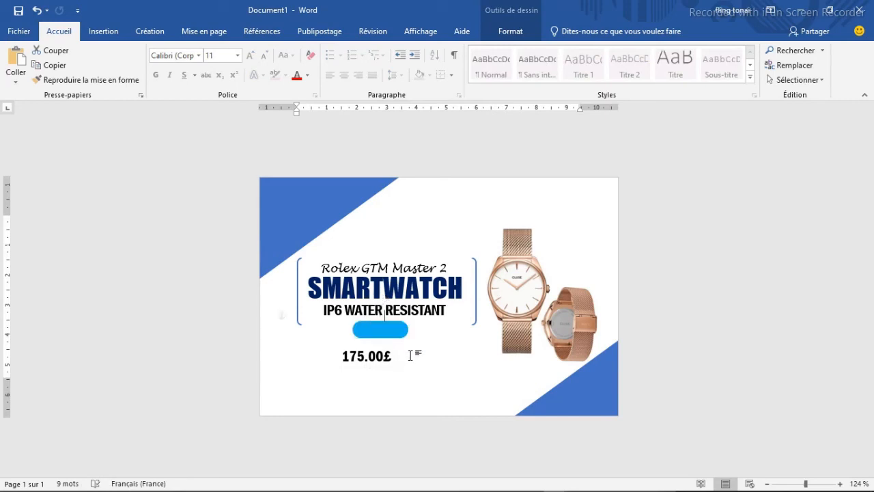
left_click(375, 356)
left_click_drag(374, 344, 387, 318)
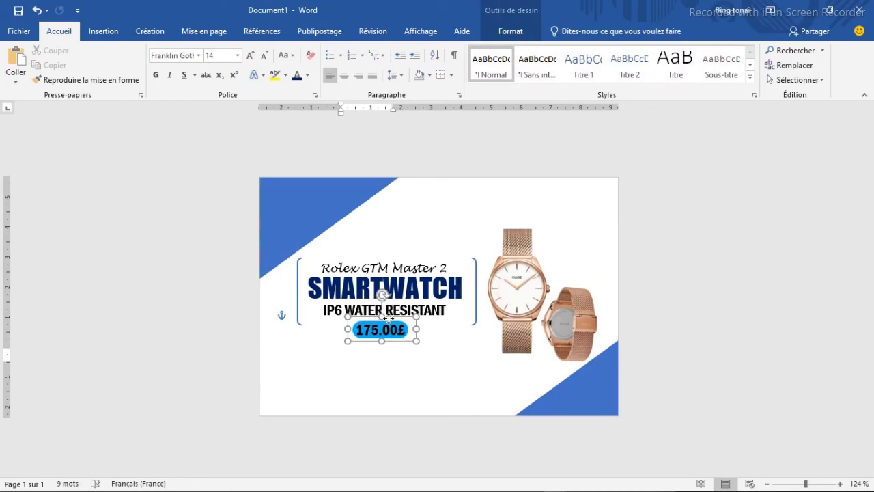
- Lengthen the blue badge slightly and move the price text box back to its centre
left_click(397, 325)
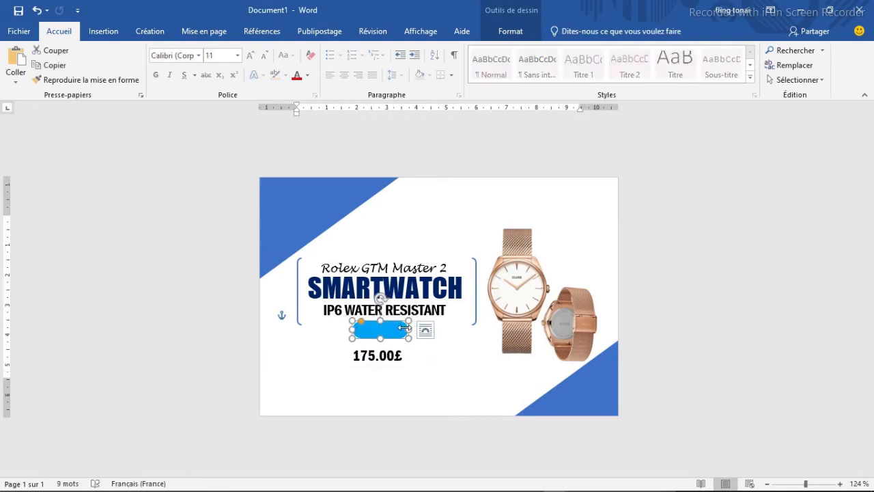
left_click_drag(405, 328, 394, 319)
left_click(391, 355)
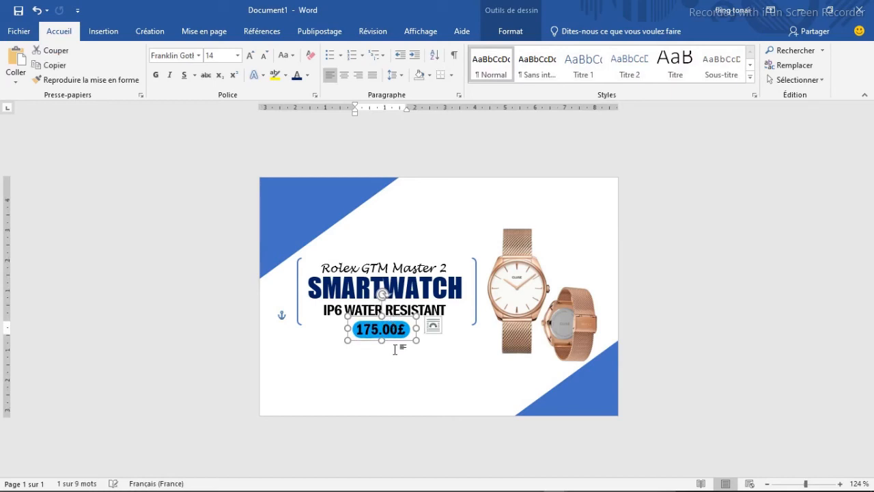
left_click(395, 355)
left_click(397, 364)
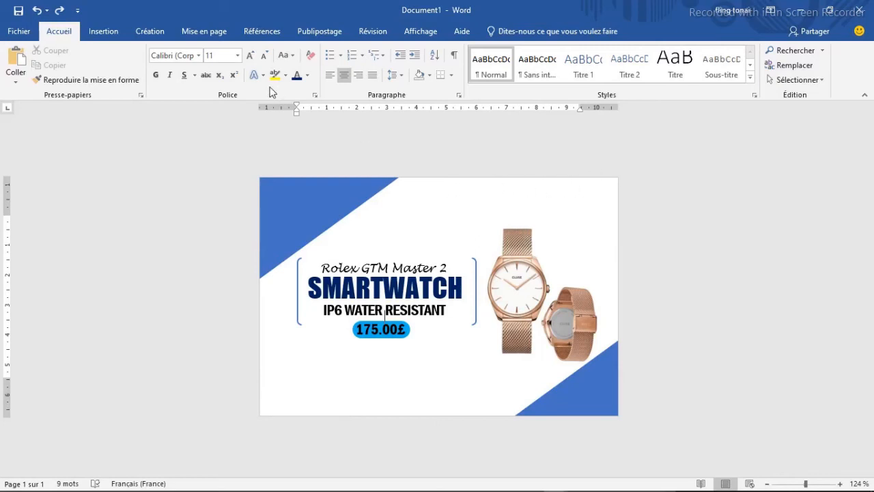
- Draw a text box about 4.25 cm wide and 0.43 cm high near the card's lower-left corner
left_click(101, 32)
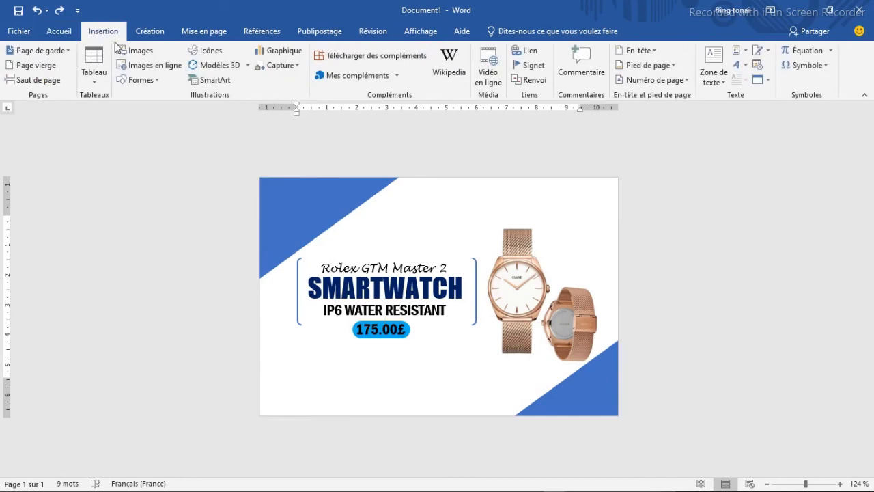
left_click(146, 81)
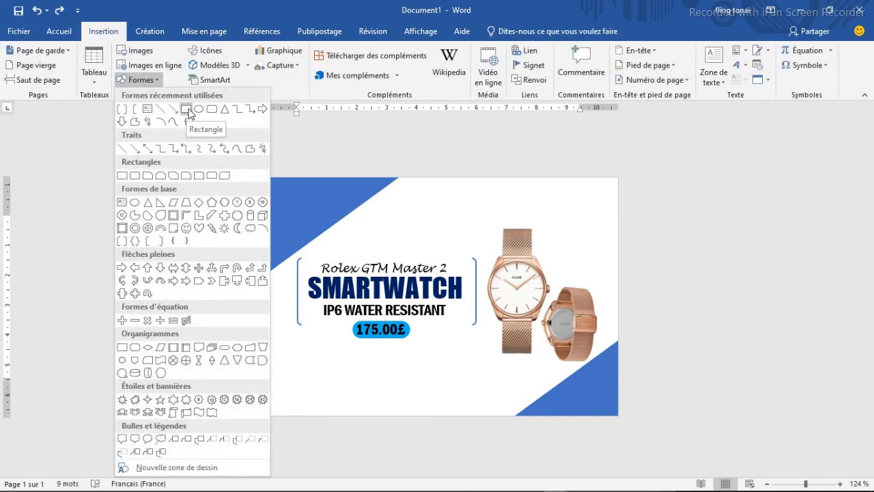
left_click(146, 109)
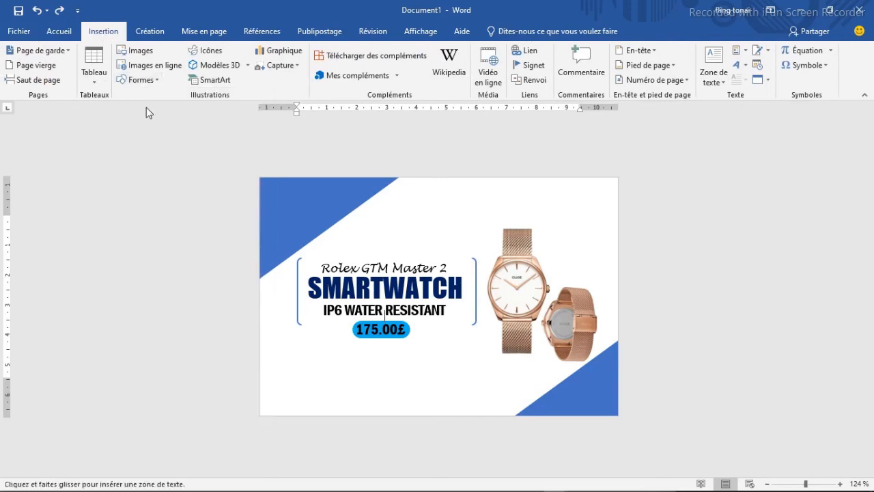
left_click_drag(266, 401, 393, 410)
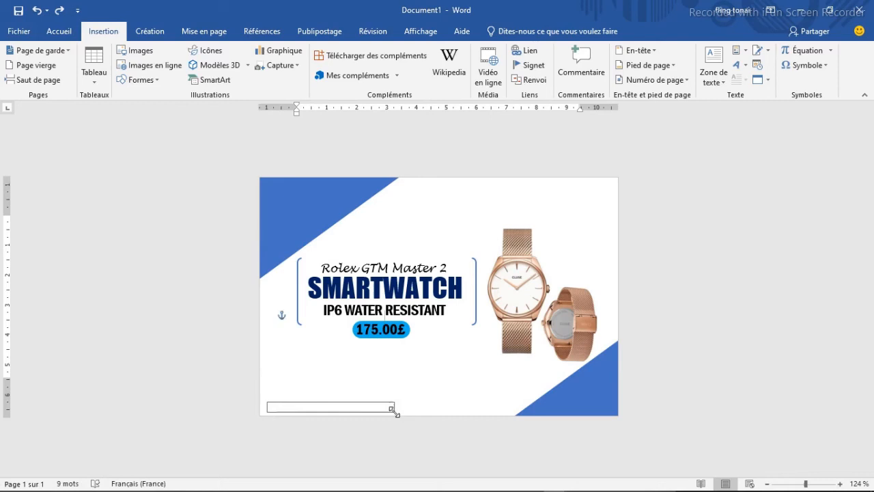
left_click(340, 399)
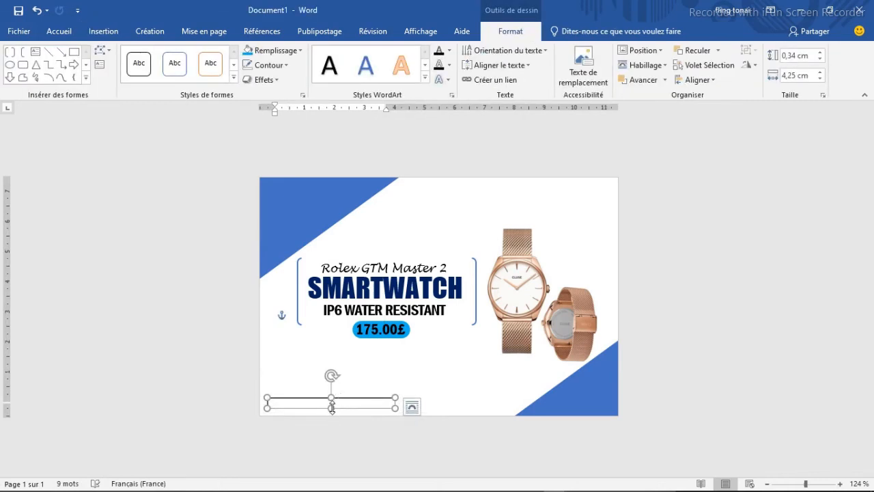
left_click_drag(331, 408, 331, 411)
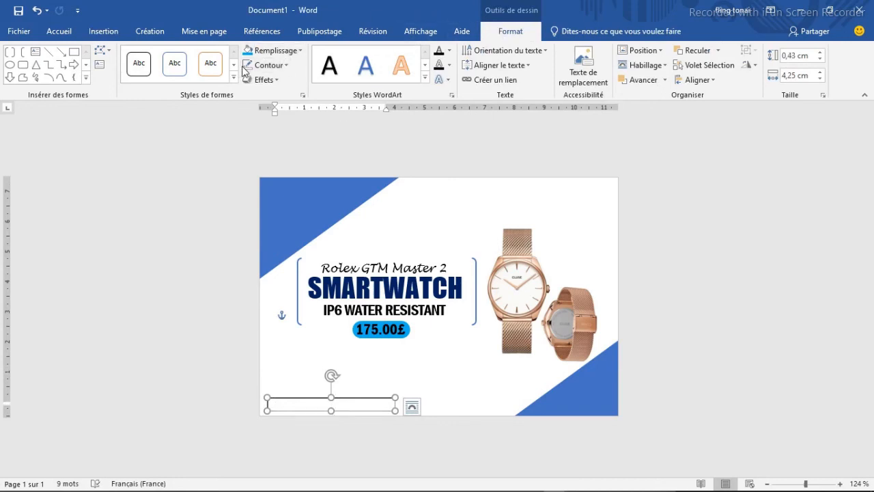
- Remove the outline and the fill from the new lower-left text box
left_click(287, 65)
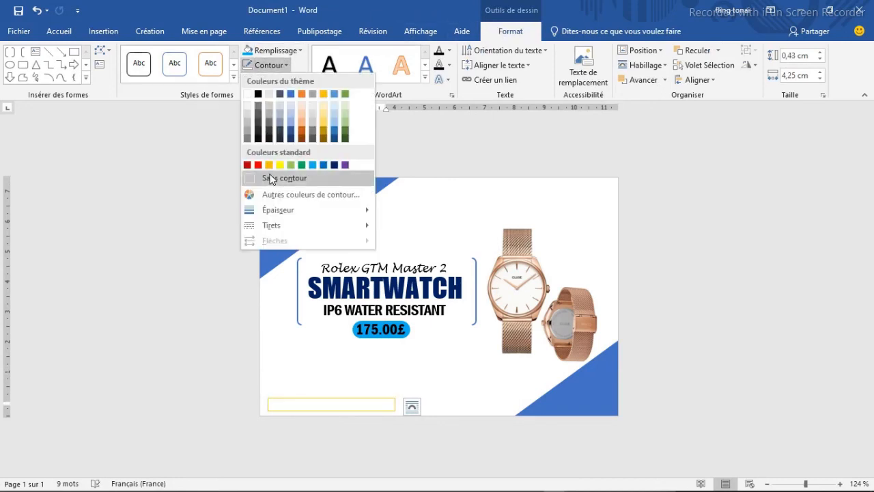
left_click(270, 177)
left_click(300, 51)
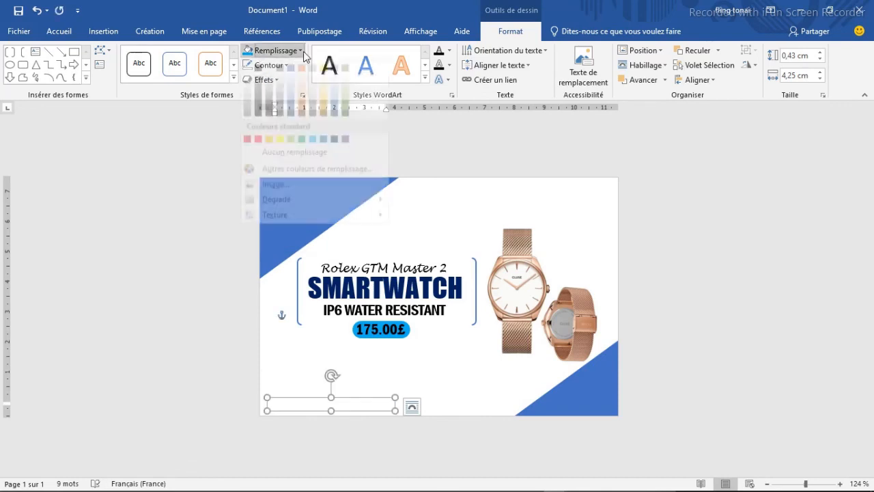
left_click(271, 166)
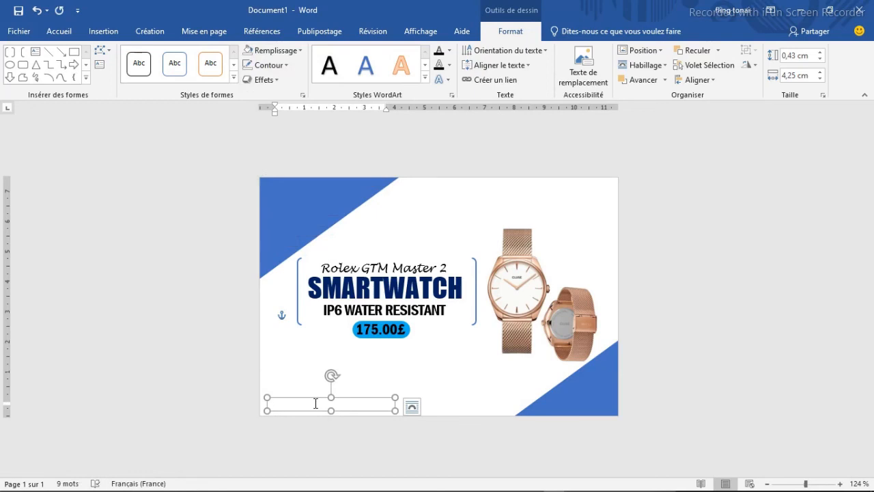
- Paste the contact phone line into the lower-left text box and enlarge the box to fit the text
key("ctrl+v")
left_click_drag(357, 399, 337, 410)
left_click(359, 402)
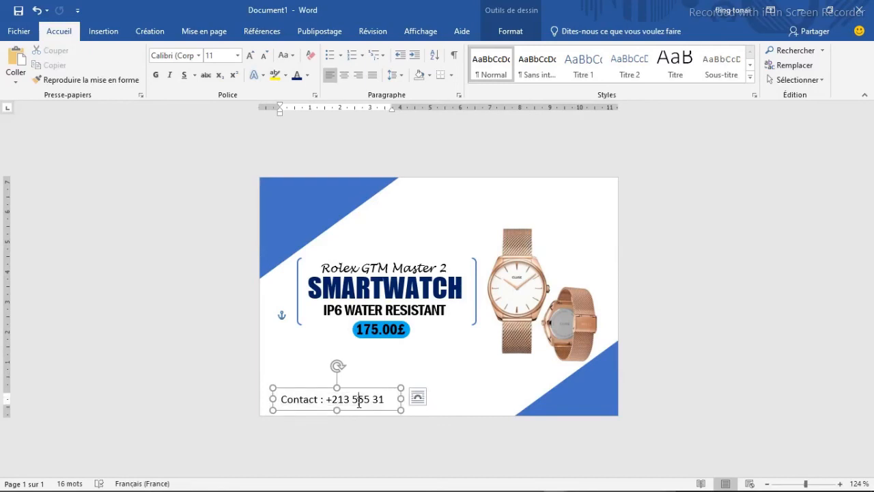
- Format the contact line as bold Monotype Corsiva, size 9, and move its text box closer to the card's lower-left corner
key("ctrl+a")
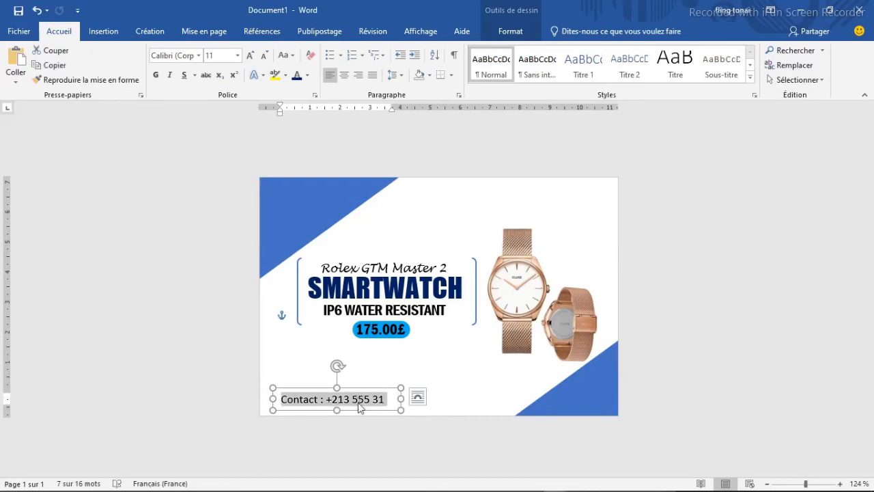
left_click(198, 55)
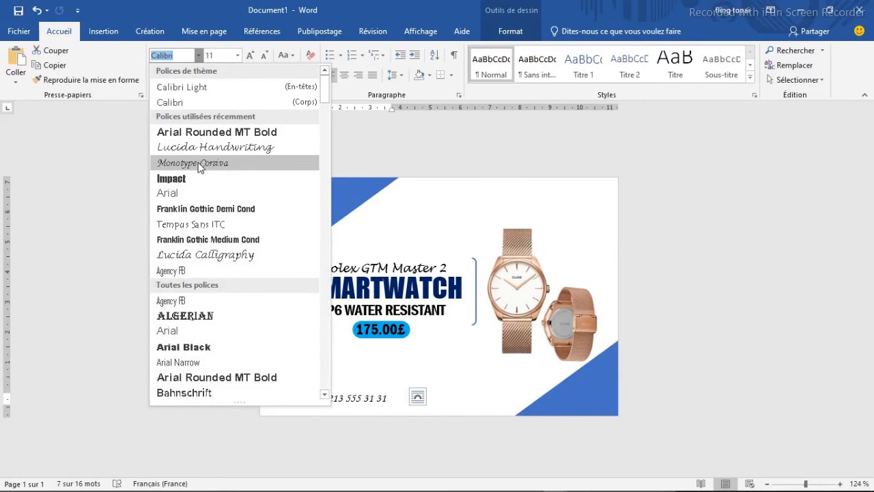
left_click(206, 163)
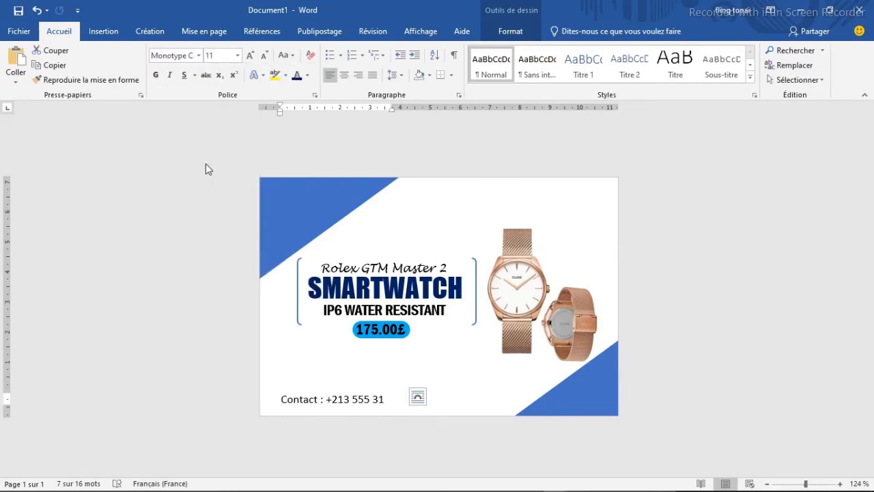
left_click(217, 56)
type("9")
key("Return")
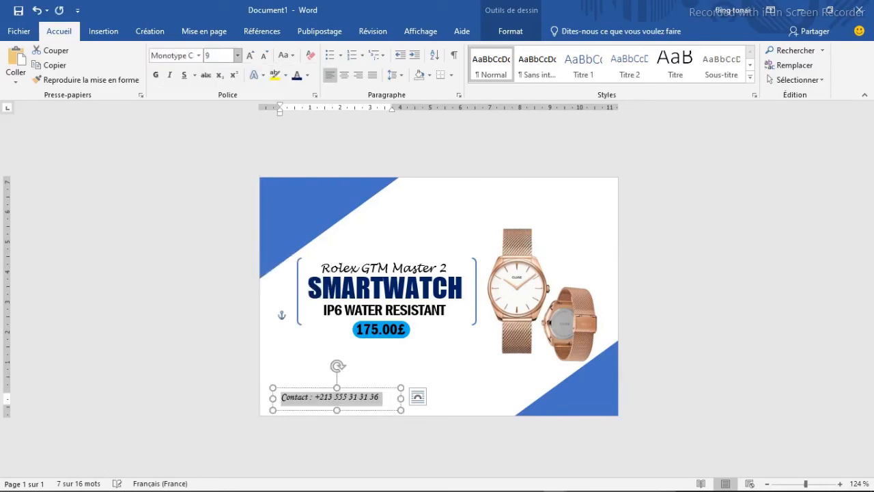
left_click(156, 76)
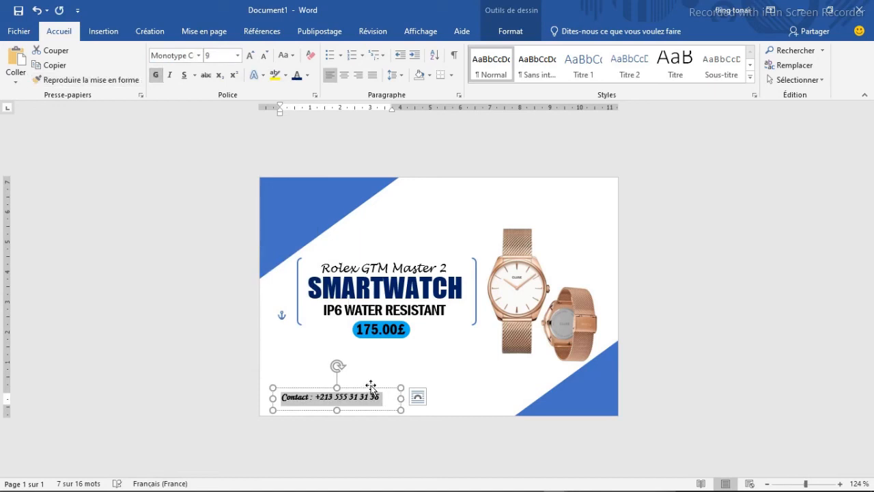
left_click_drag(369, 388, 347, 395)
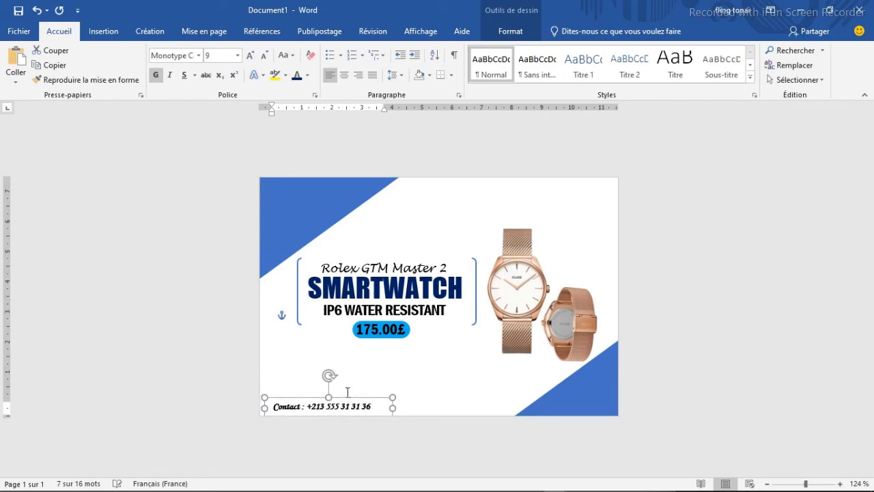
left_click(362, 387)
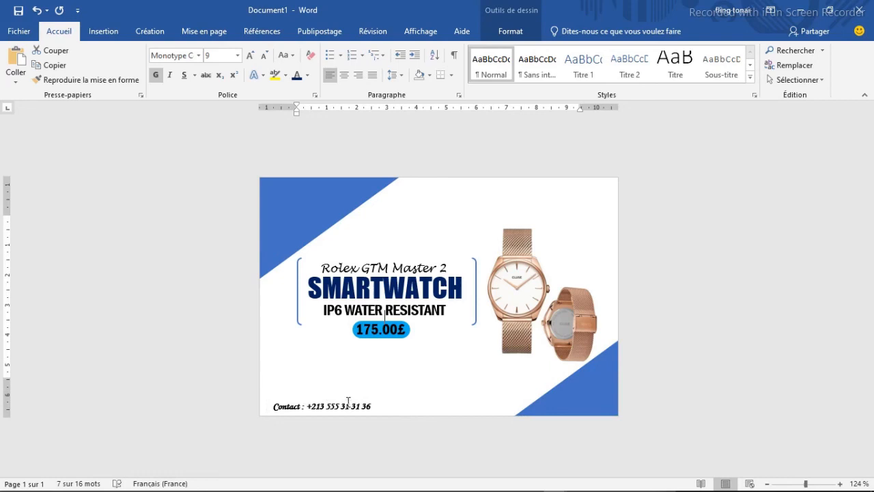
- Duplicate the contact text box and move the copy to the card's upper-right corner
left_click(347, 401)
left_click(348, 397)
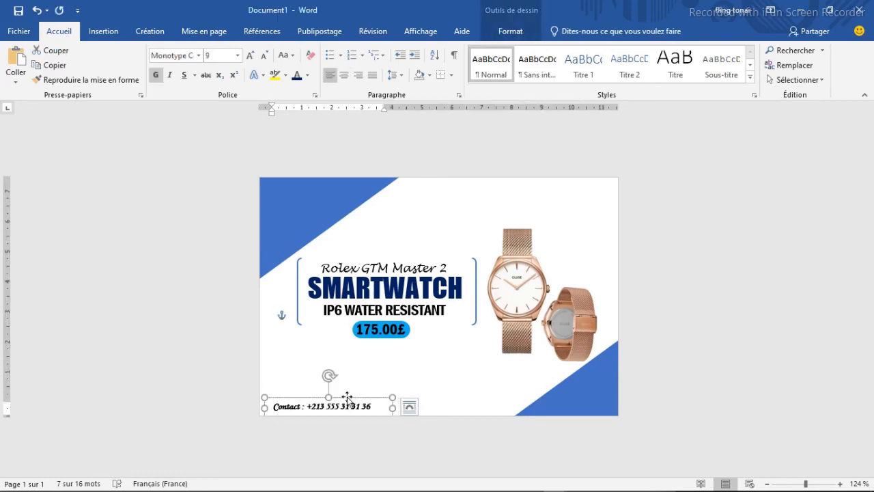
left_click_drag(347, 400, 371, 378)
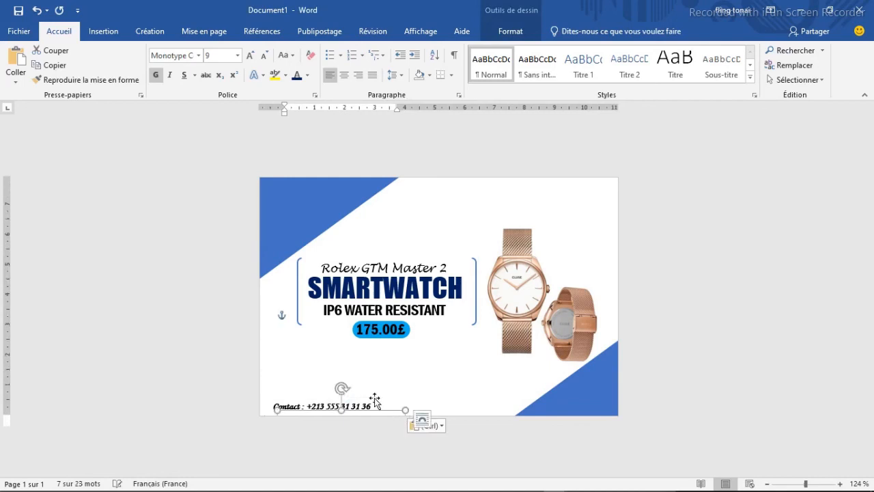
left_click_drag(365, 411, 581, 190)
left_click(591, 186)
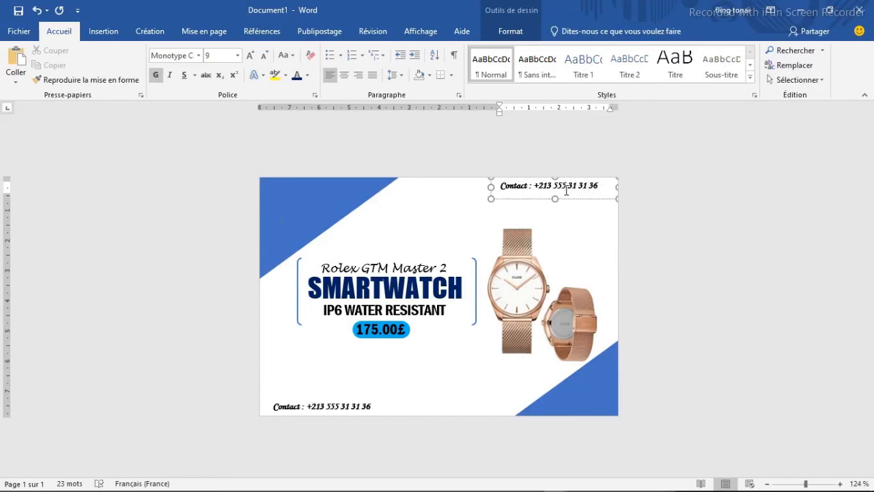
triple_click(566, 191)
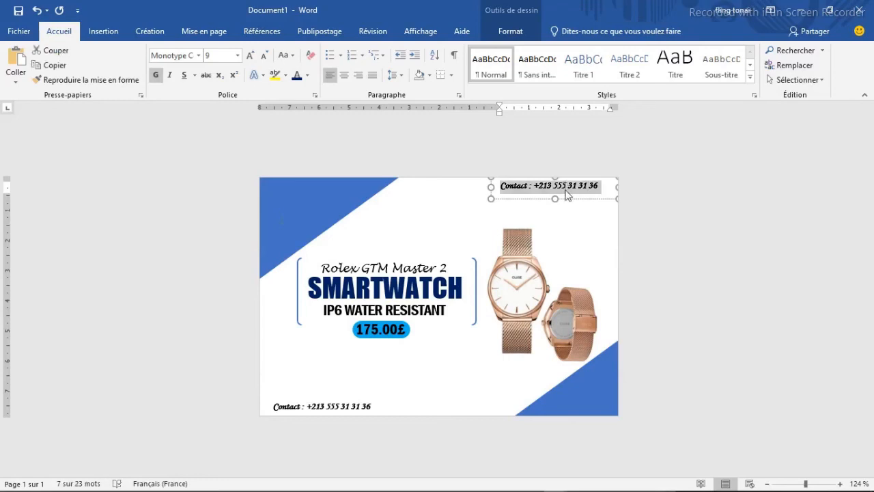
type("www.exponentieltechnologie.c")
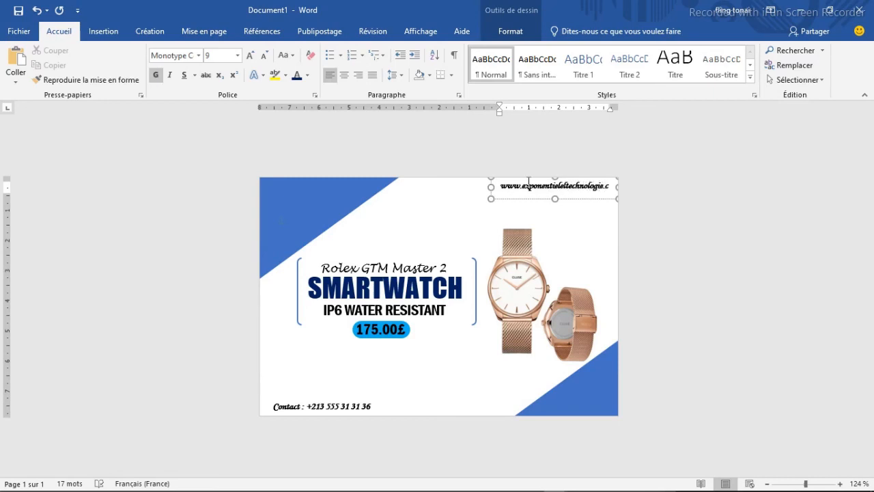
mouse_move(491, 188)
left_mouse_down()
mouse_move(462, 191)
mouse_move(476, 191)
left_mouse_up()
- Remove the bold formatting from the website address in the upper-right corner
left_click(504, 188)
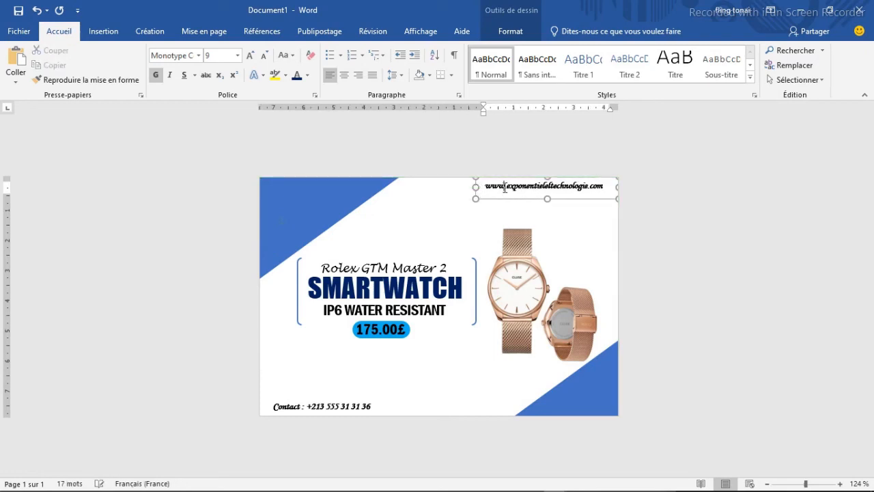
triple_click(504, 189)
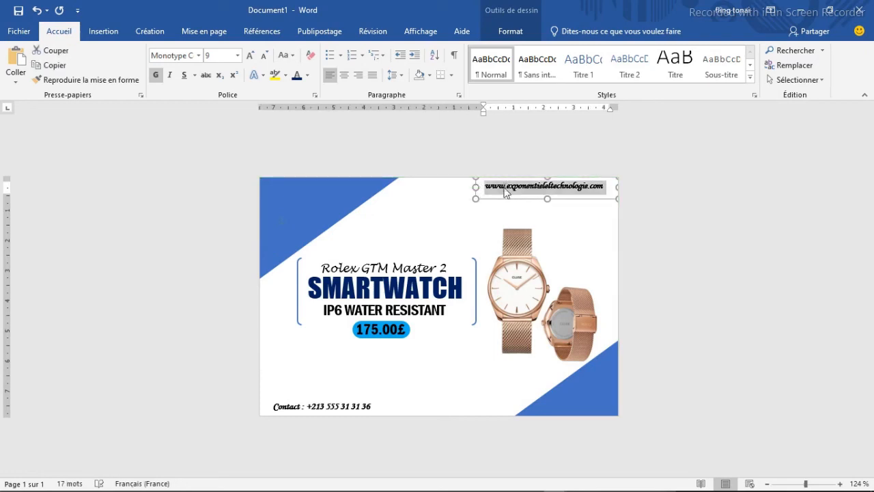
left_click(155, 76)
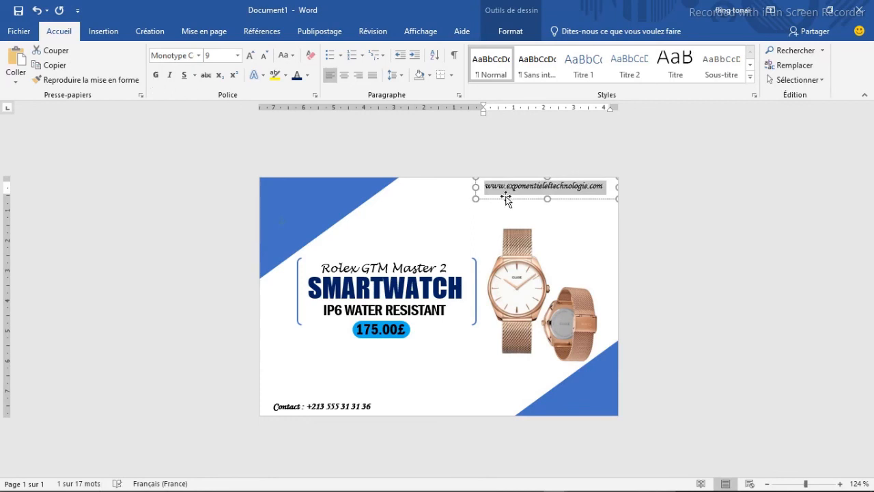
left_click(527, 207)
- Shift the website text box slightly down from the card's upper edge and deselect it
left_click(538, 186)
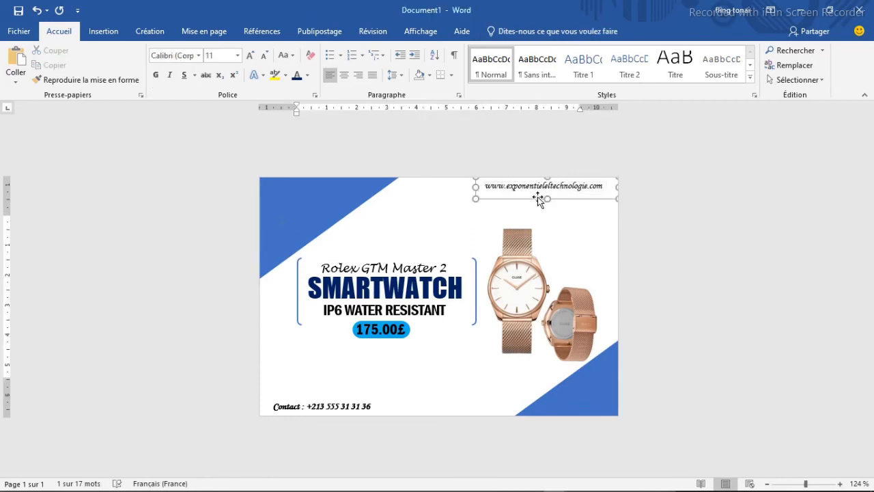
left_click_drag(546, 199, 547, 178)
left_click(571, 229)
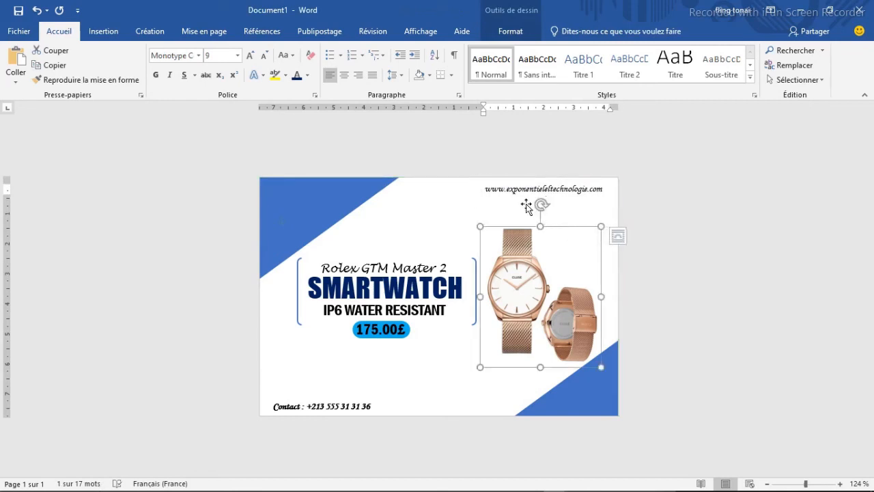
left_click(504, 190)
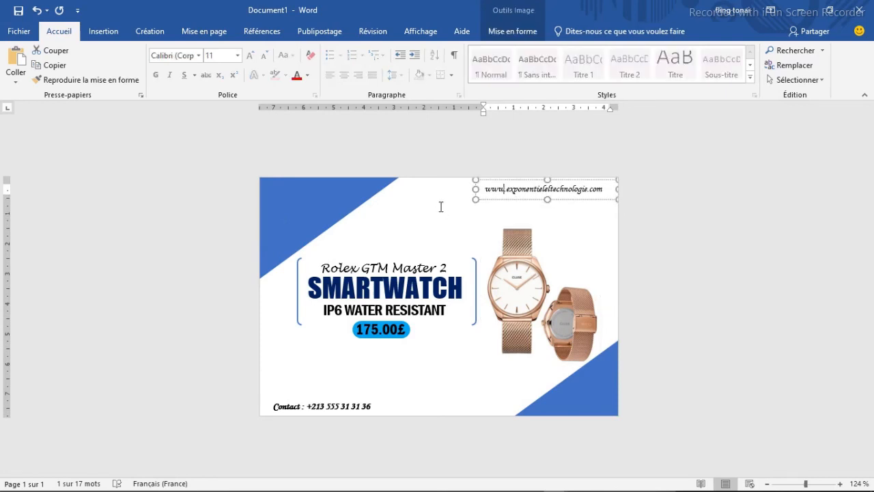
left_click(470, 394)
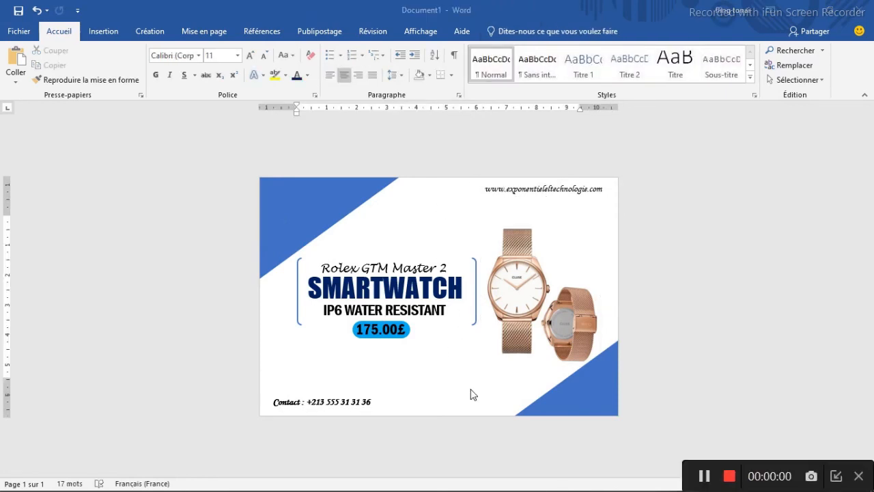